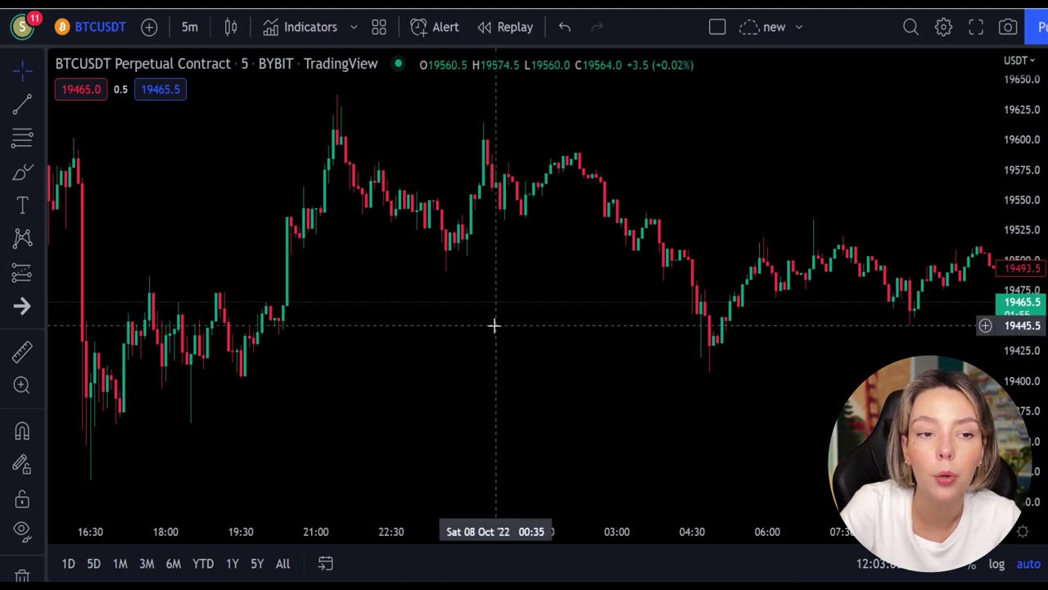
# Step: Examine the earlier price action on the BTCUSDT 5-minute chart back to 6 October
pyautogui.moveTo(578, 286); pyautogui.dragTo(384, 333)
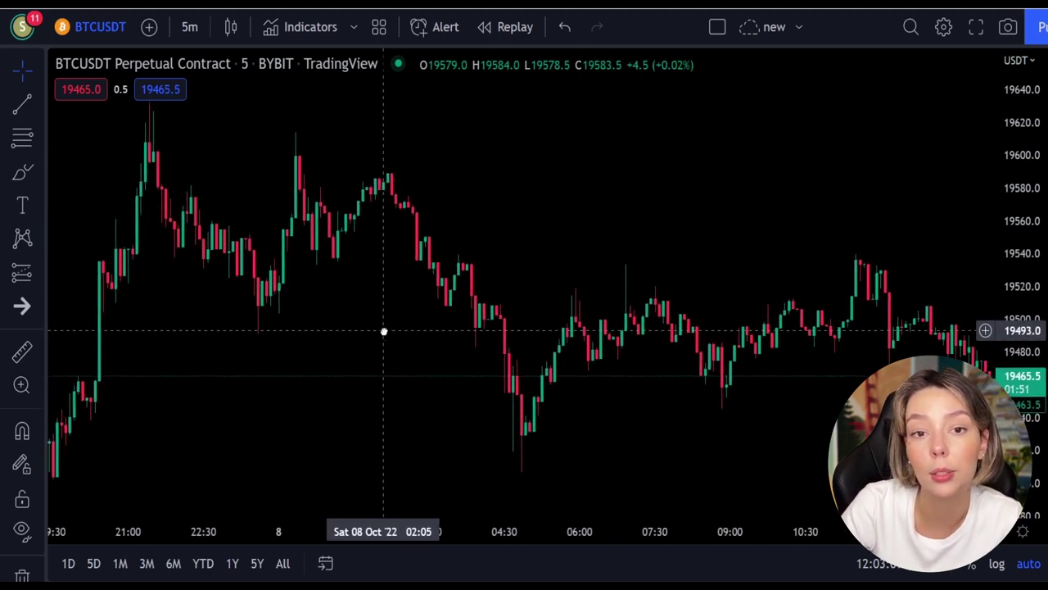
pyautogui.moveTo(522, 233); pyautogui.dragTo(601, 250)
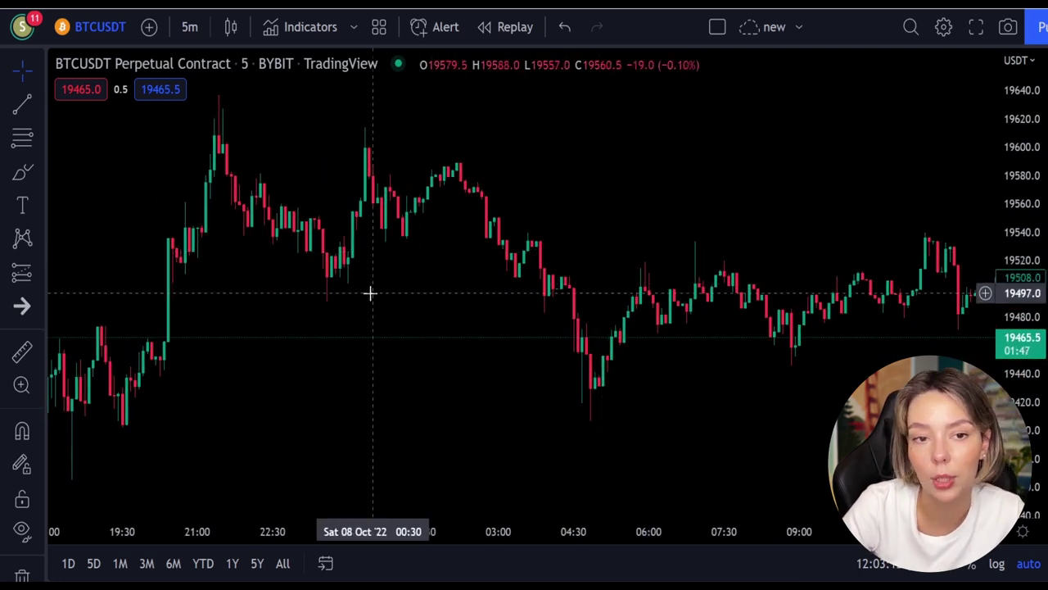
pyautogui.moveTo(365, 301); pyautogui.dragTo(551, 380)
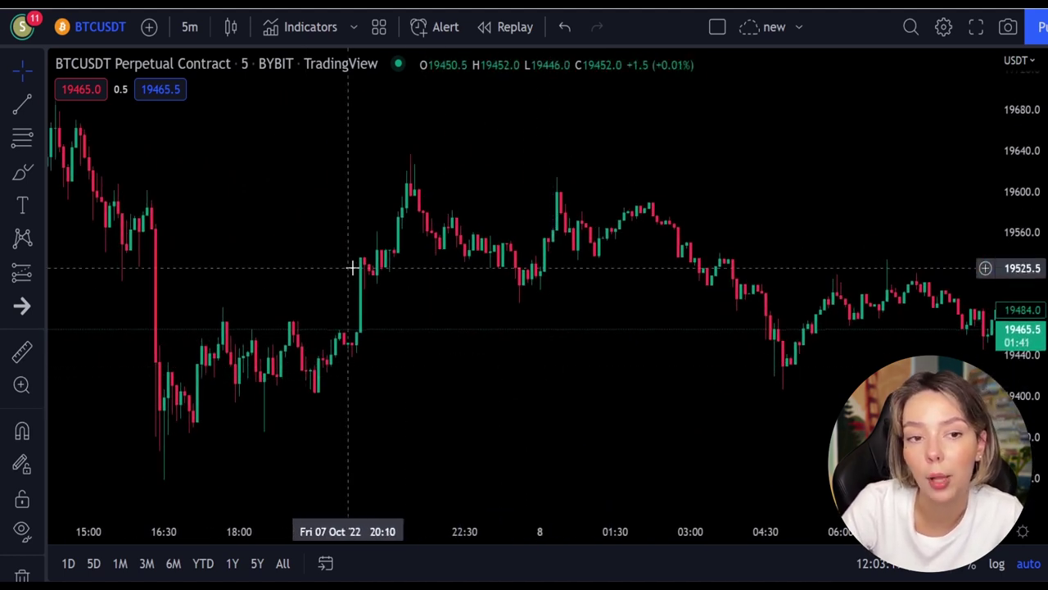
pyautogui.moveTo(291, 223); pyautogui.dragTo(590, 332)
pyautogui.moveTo(185, 276); pyautogui.dragTo(644, 424)
pyautogui.moveTo(283, 259); pyautogui.dragTo(505, 358)
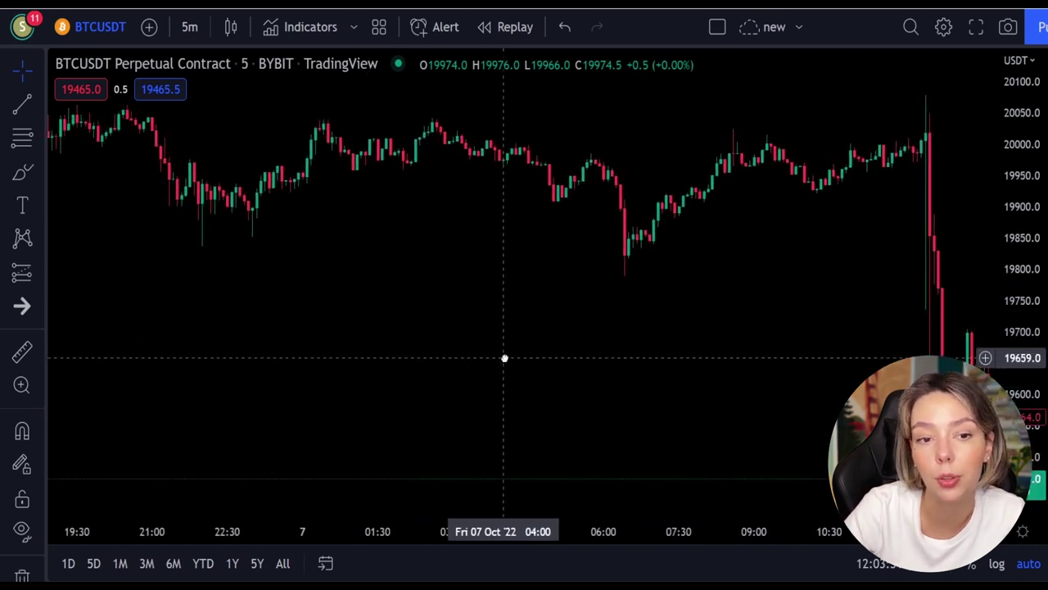
pyautogui.moveTo(268, 271); pyautogui.dragTo(479, 336)
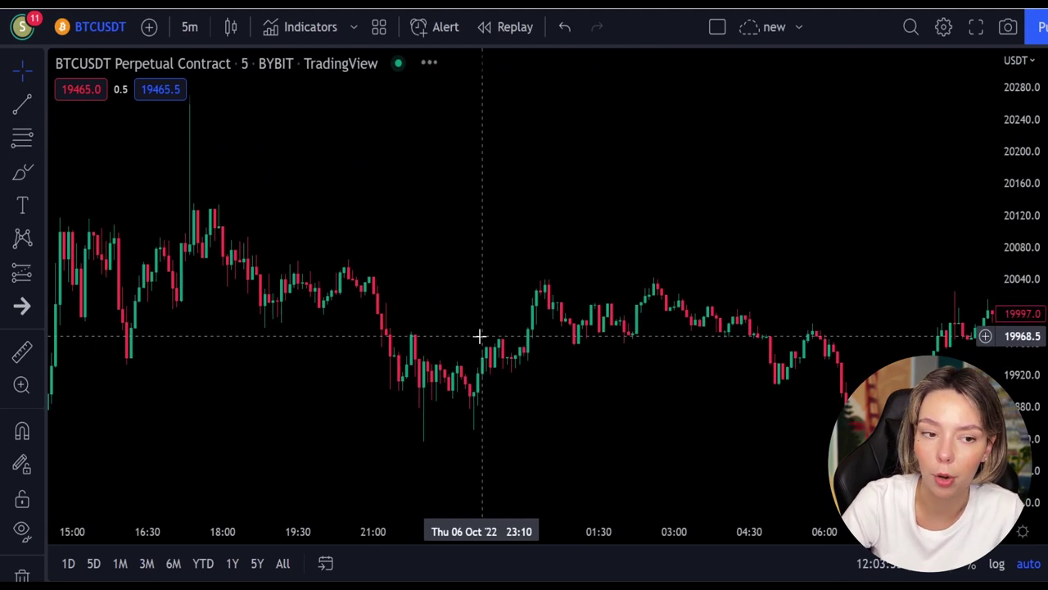
pyautogui.moveTo(213, 334); pyautogui.dragTo(515, 406)
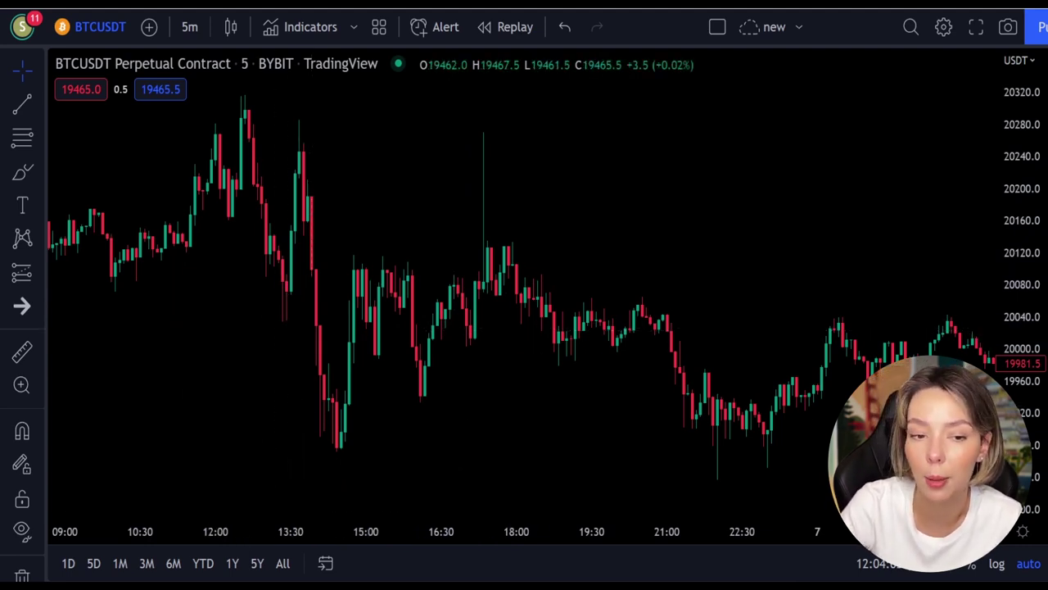
# Step: Find the community script Laguerre RSI by searching "la rsi" and add it to the chart
pyautogui.click(307, 28)
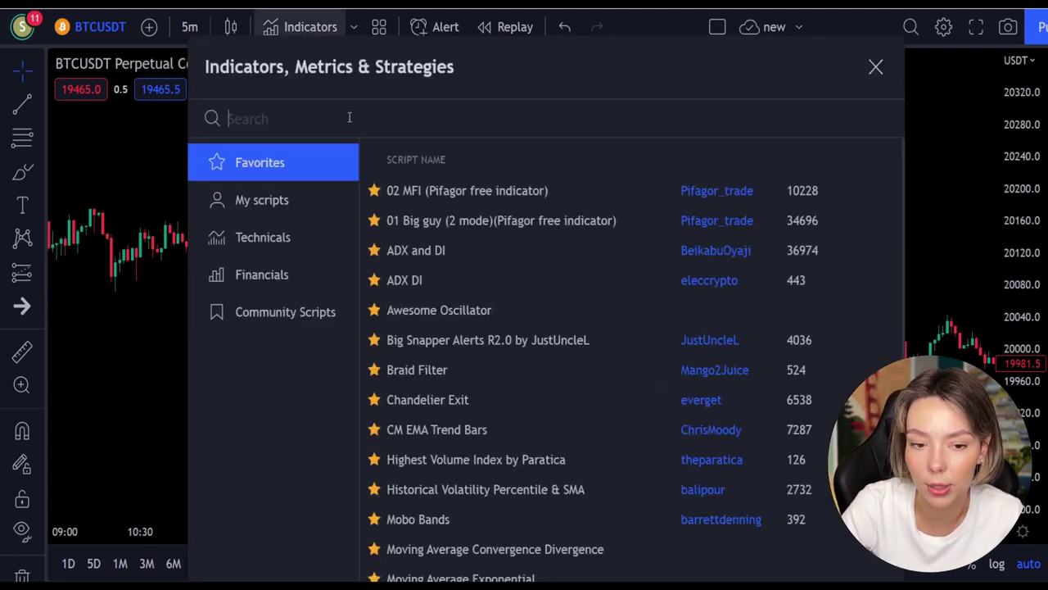
pyautogui.write('la rsi')
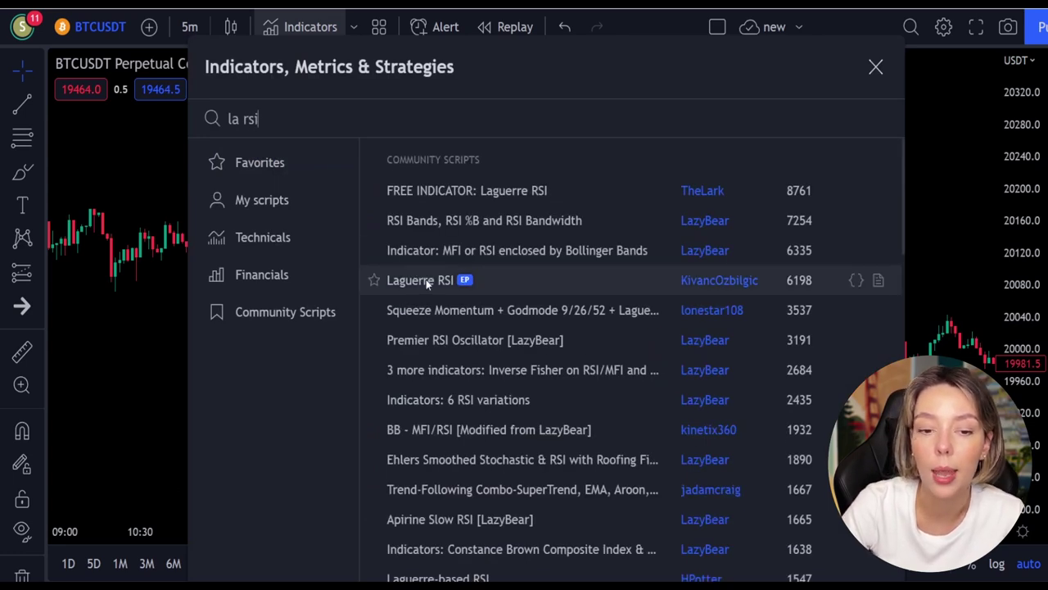
pyautogui.click(425, 279)
pyautogui.click(875, 66)
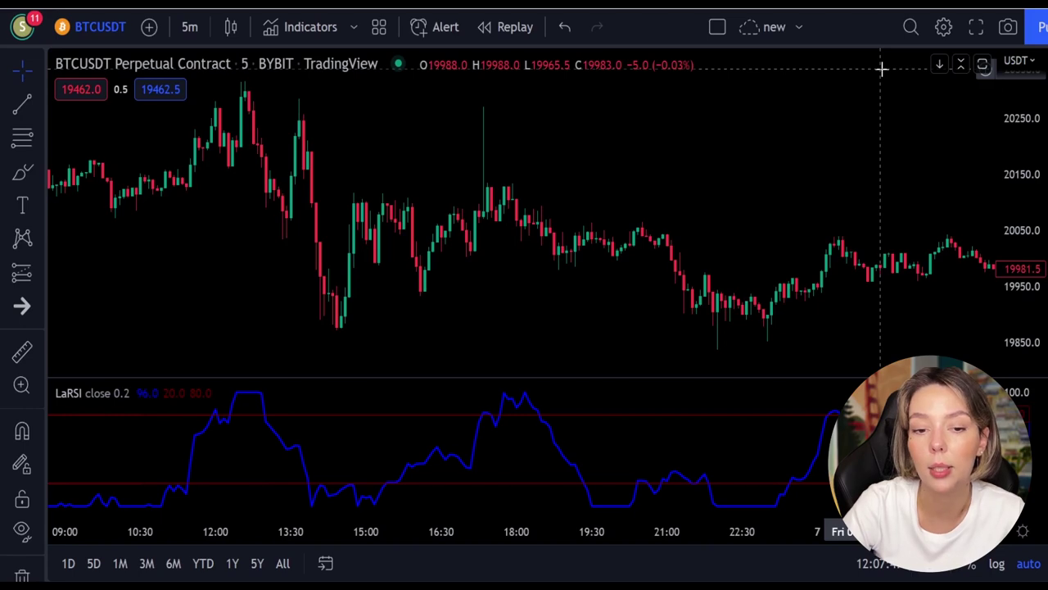
# Step: Find the community script SuperTrend+ and add it to the chart
pyautogui.click(313, 25)
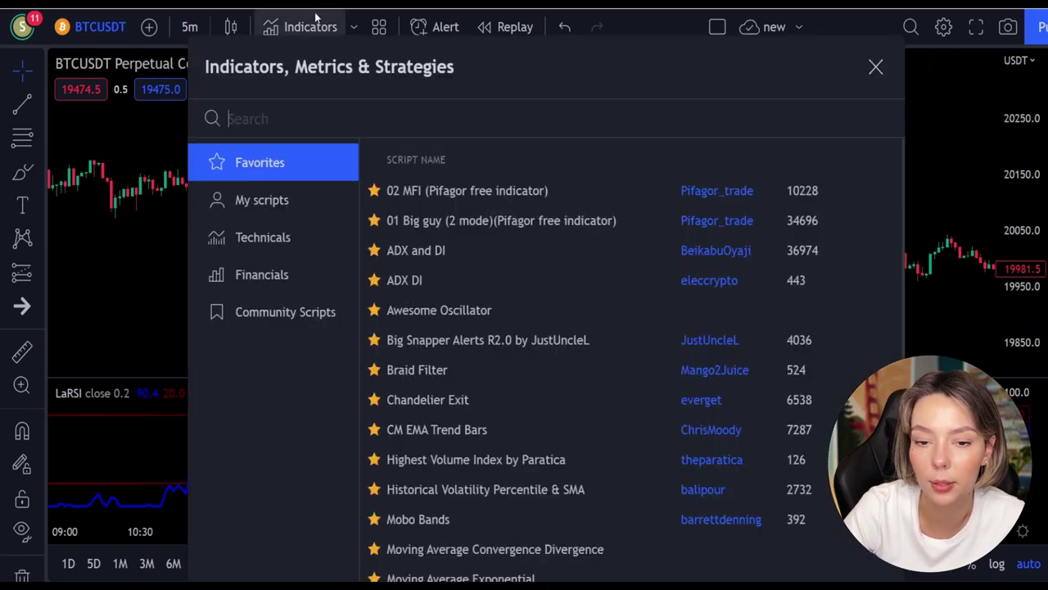
pyautogui.write('supertrend+')
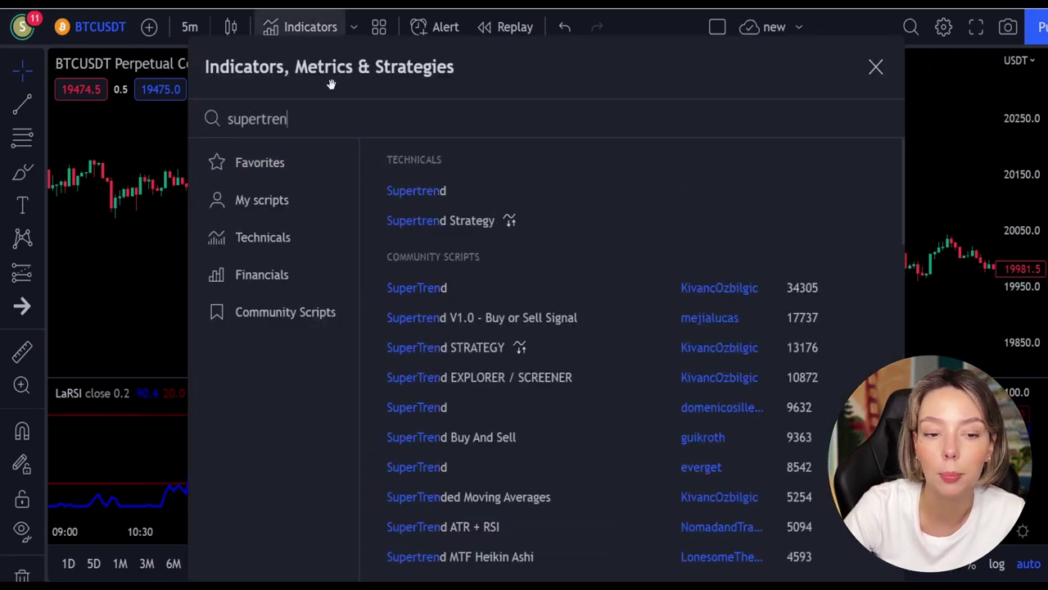
pyautogui.click(496, 192)
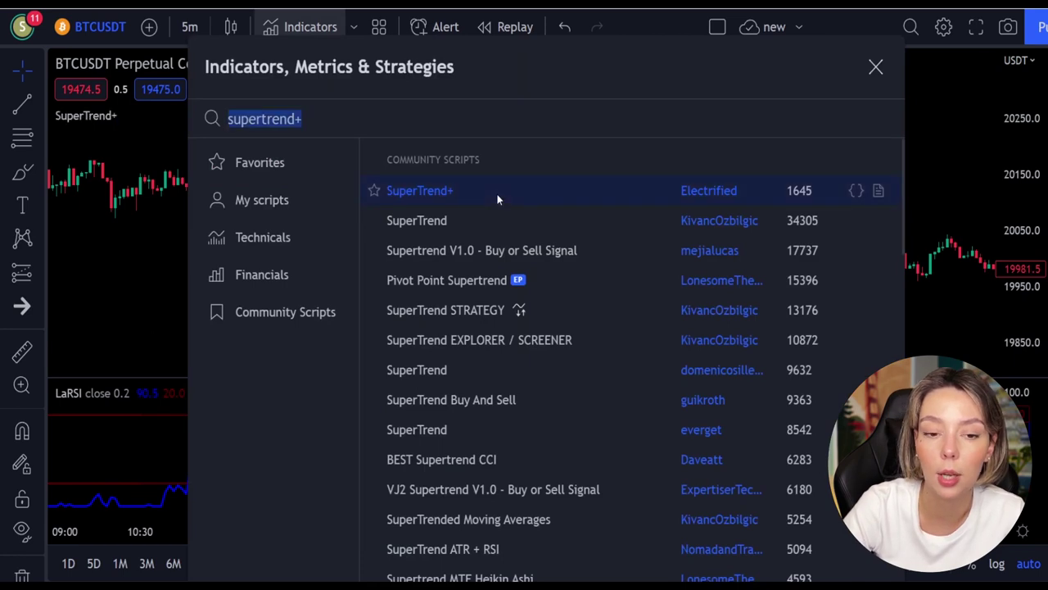
pyautogui.click(877, 74)
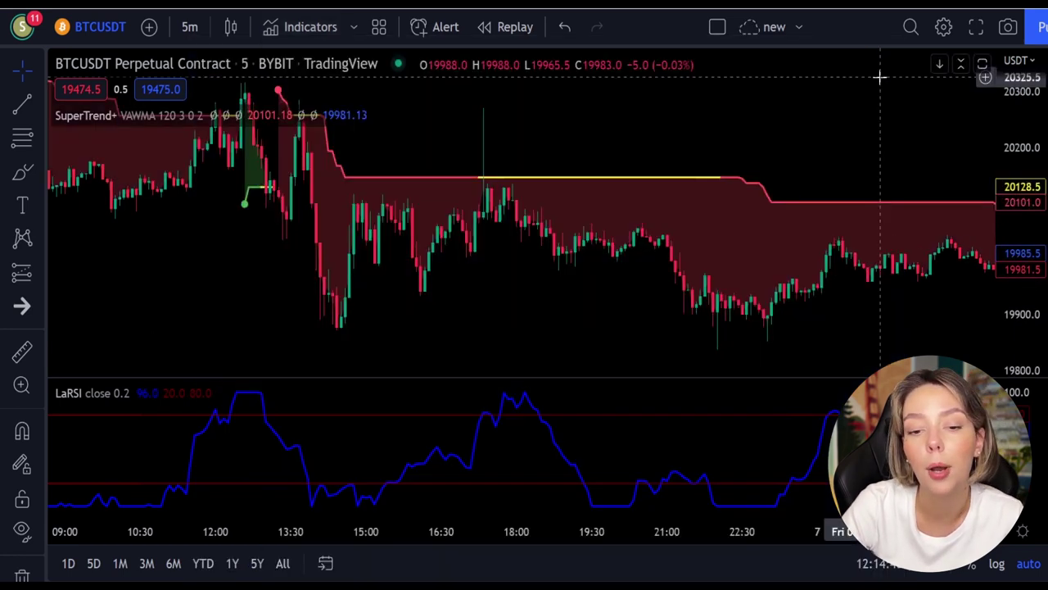
# Step: Find the script Waddah Attar Explosion V2 [SHK] by searching "waddah" and add it to the chart
pyautogui.moveTo(515, 129); pyautogui.dragTo(771, 214)
pyautogui.moveTo(337, 246); pyautogui.dragTo(732, 330)
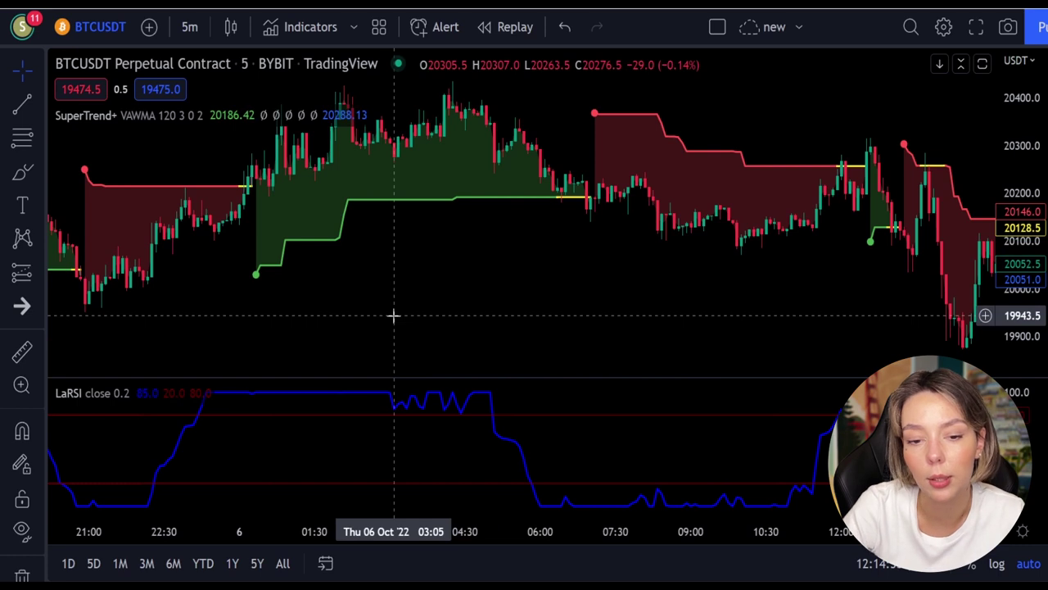
pyautogui.moveTo(394, 315); pyautogui.dragTo(538, 325)
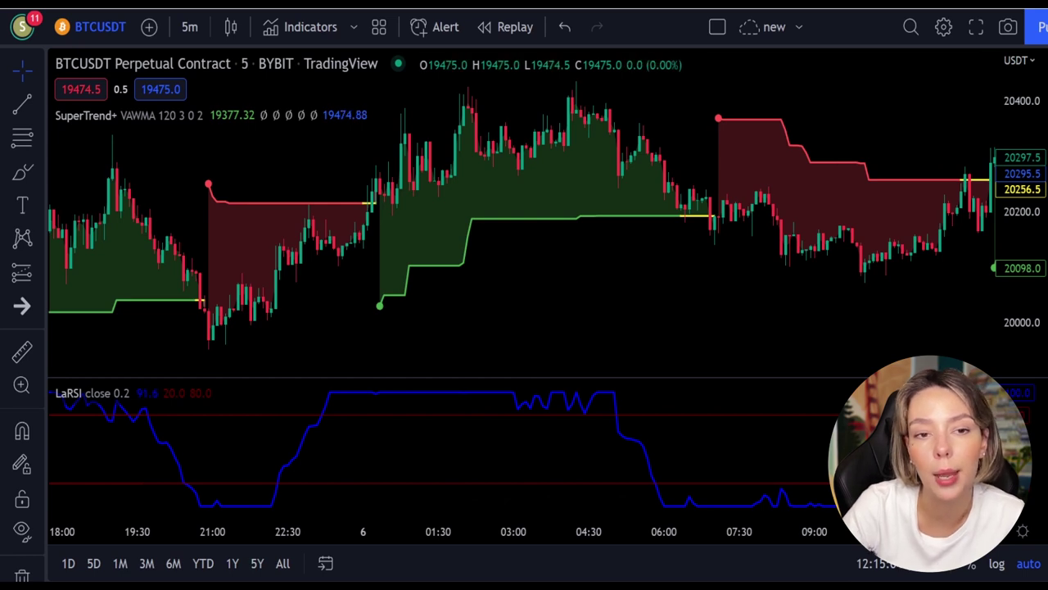
pyautogui.click(291, 28)
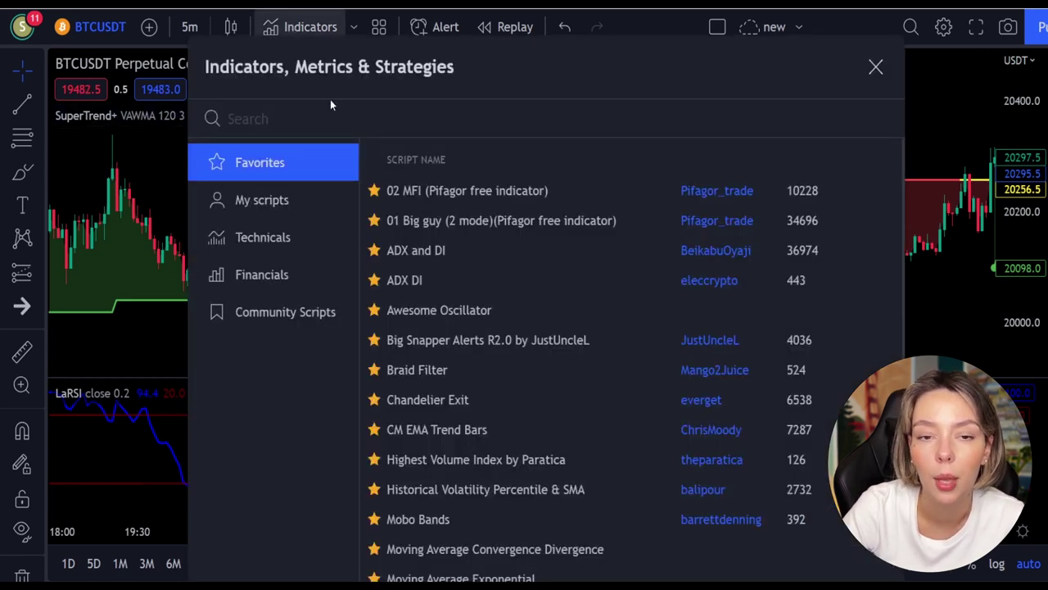
pyautogui.write('waddag')
pyautogui.press('BackSpace')
pyautogui.write('h')
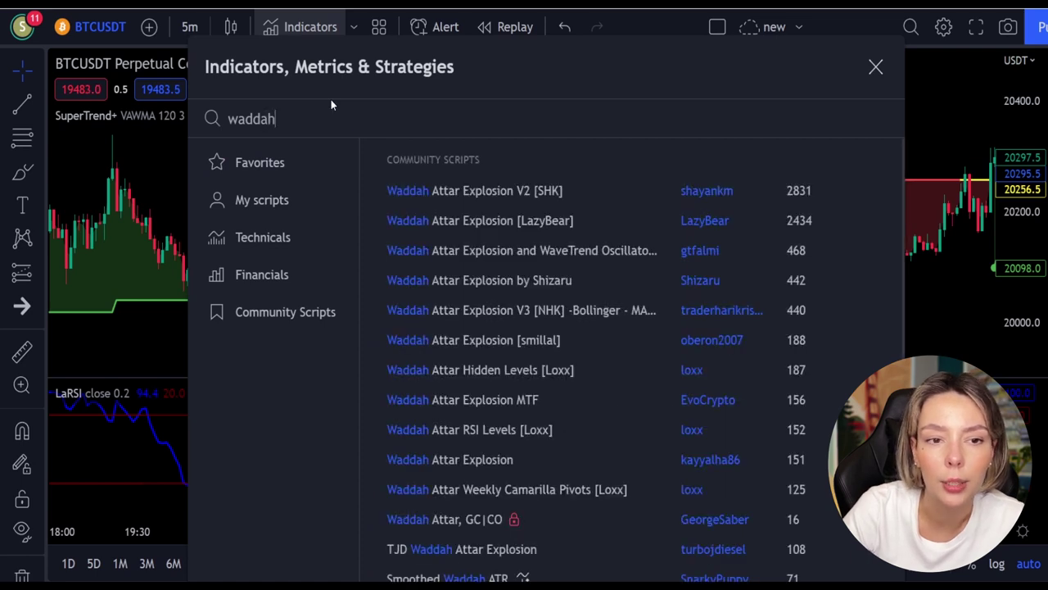
pyautogui.click(492, 190)
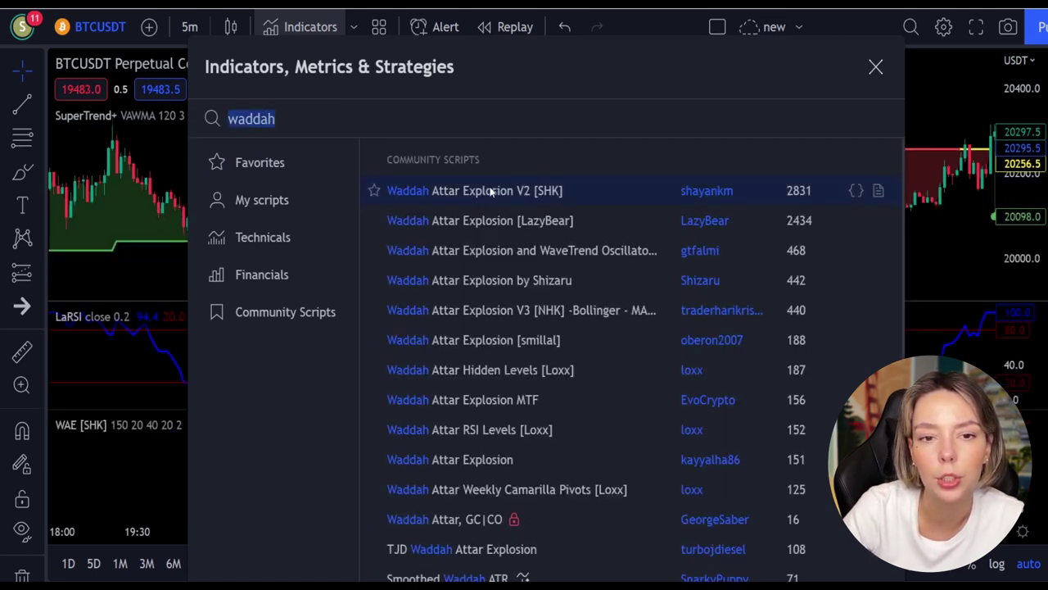
pyautogui.click(875, 66)
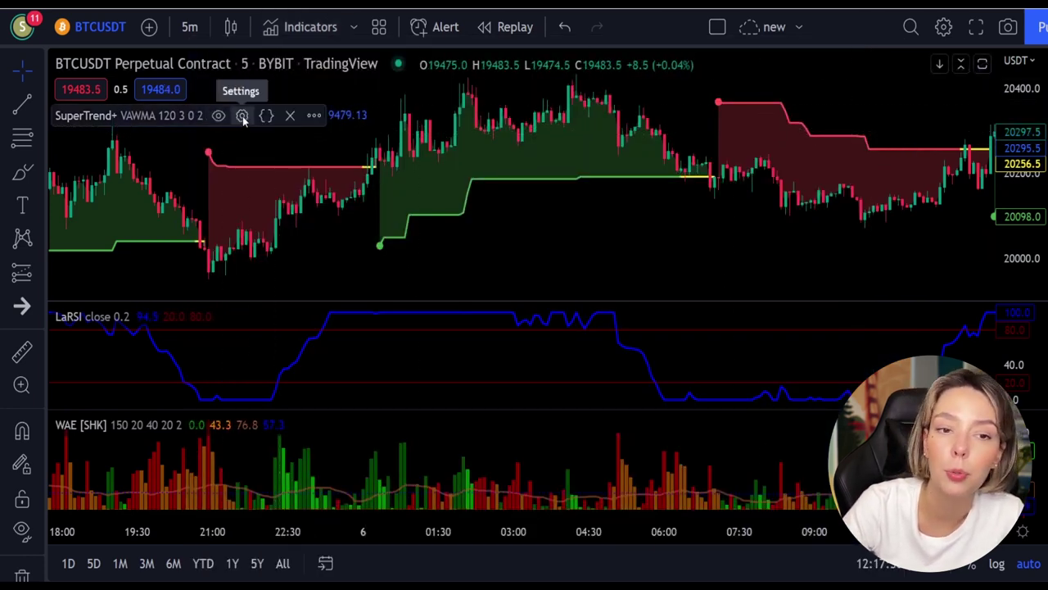
# Step: Set the SuperTrend+ indicator's Average True Range multiplier to 4
pyautogui.click(242, 116)
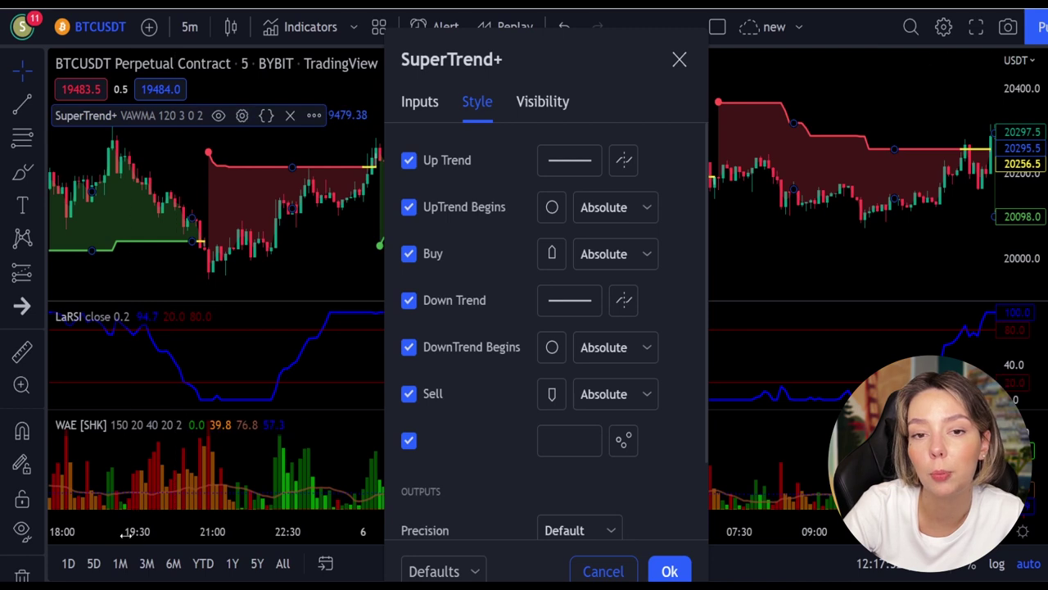
pyautogui.click(420, 103)
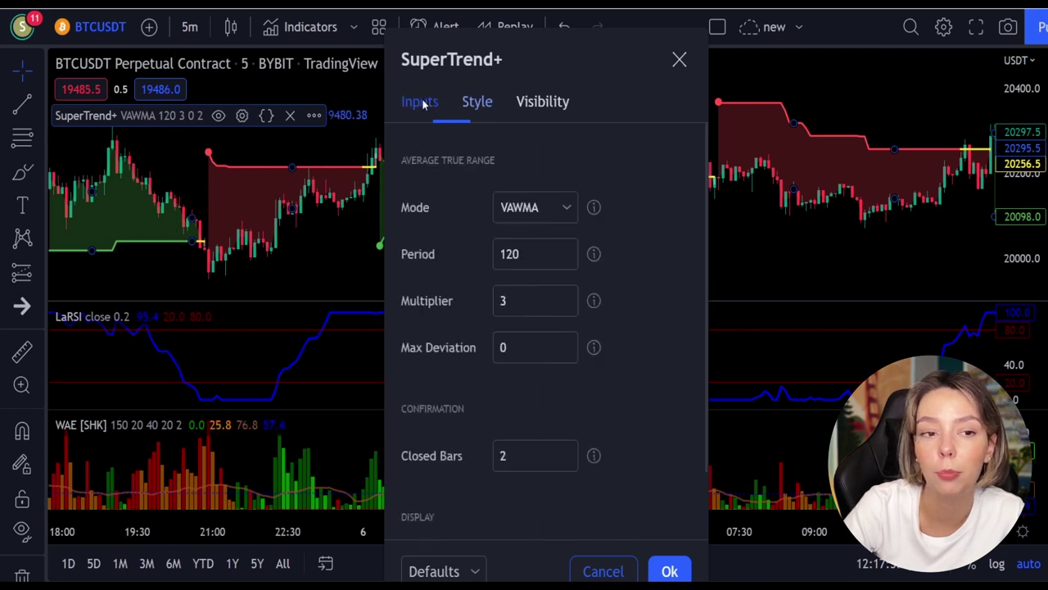
pyautogui.click(566, 296)
pyautogui.click(566, 296)
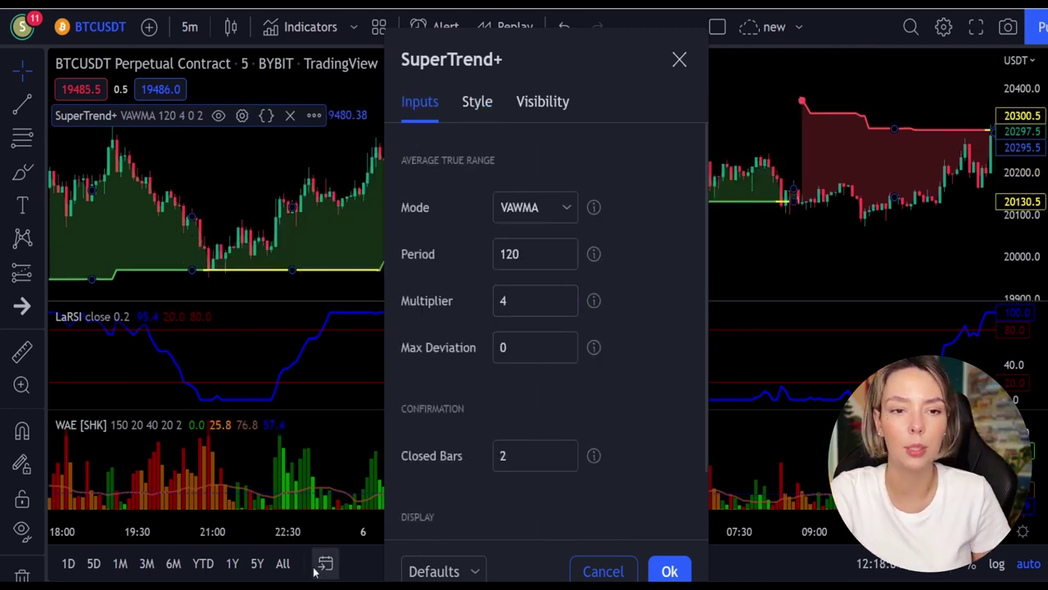
pyautogui.press('Return')
# Step: Restyle the WAE [SHK] indicator: hide the DeadZoneLine and make the ExplosionLine white at 100% opacity
pyautogui.click(220, 426)
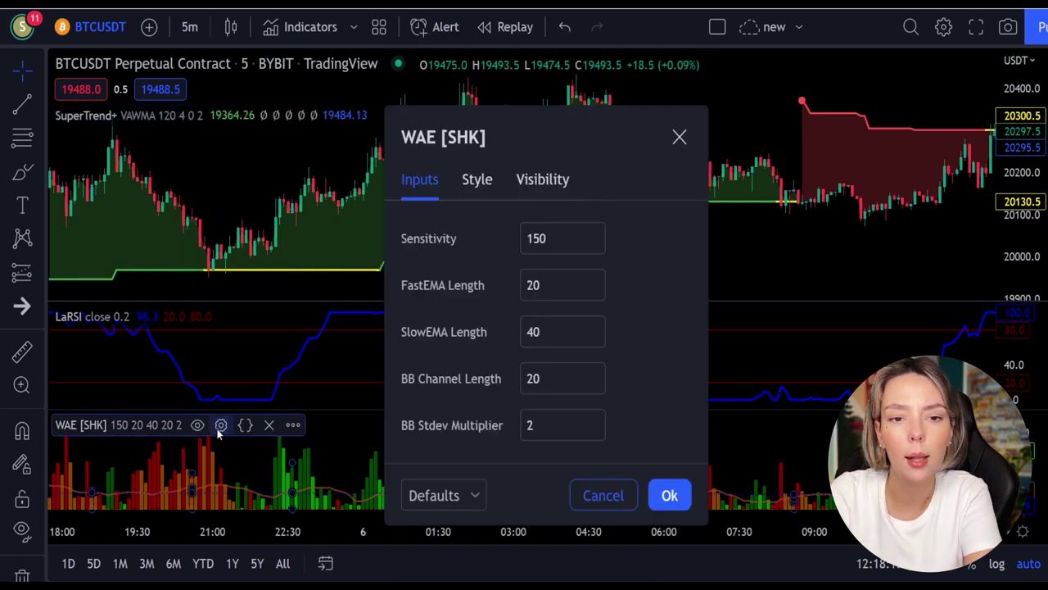
pyautogui.click(476, 178)
pyautogui.scroll(-1, 408, 398)
pyautogui.click(409, 398)
pyautogui.click(539, 354)
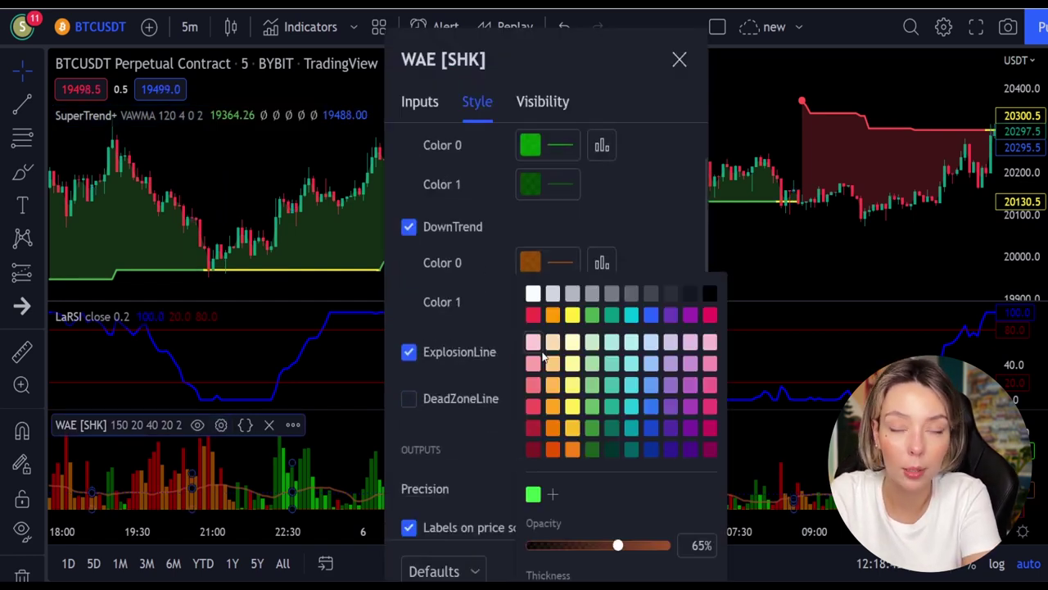
pyautogui.click(533, 295)
pyautogui.moveTo(618, 547); pyautogui.dragTo(682, 551)
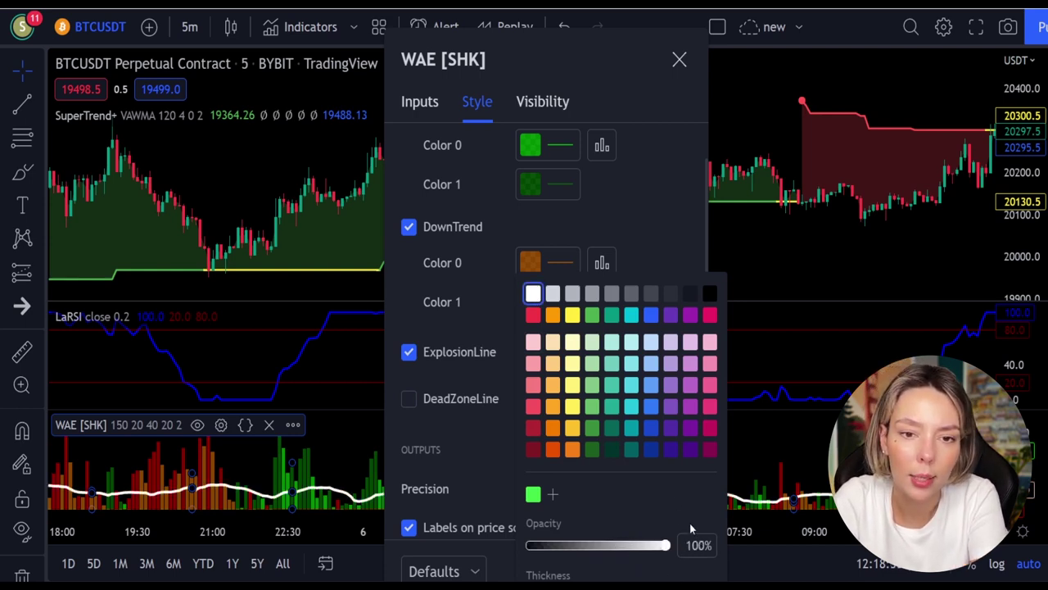
pyautogui.click(502, 472)
pyautogui.click(670, 571)
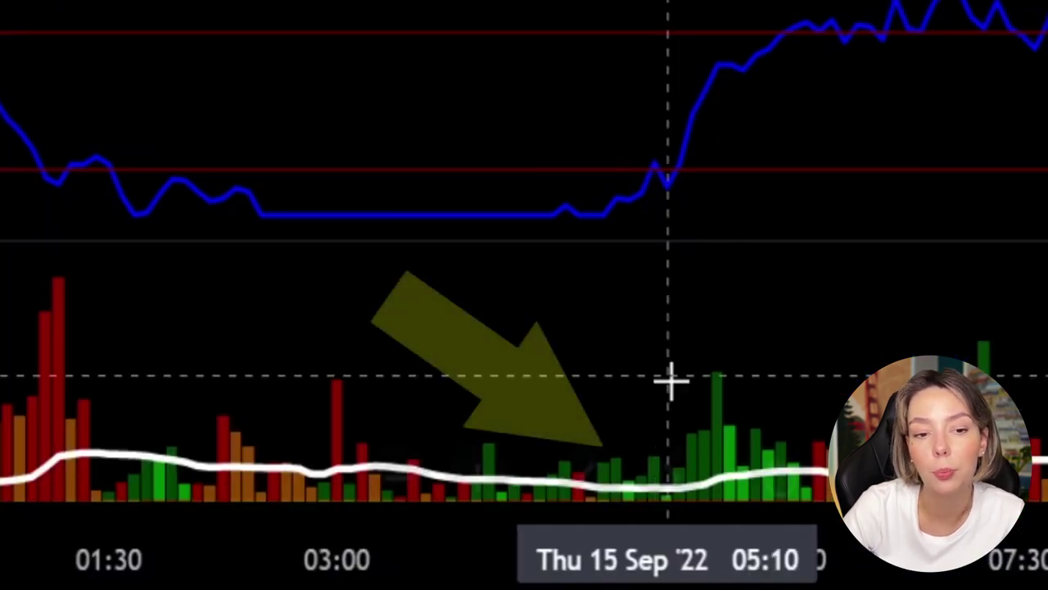
pyautogui.moveTo(580, 500)
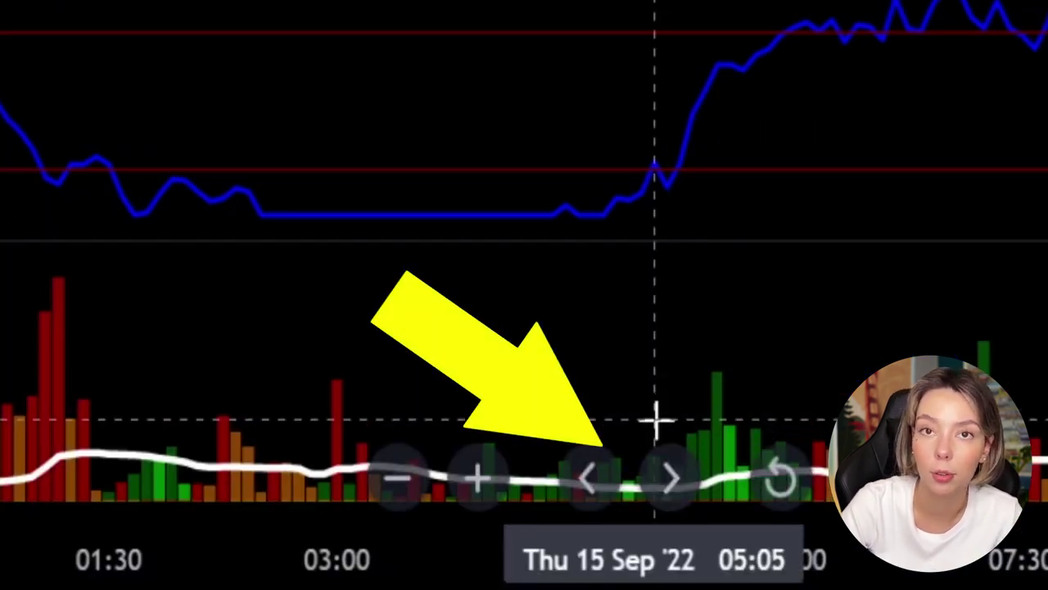
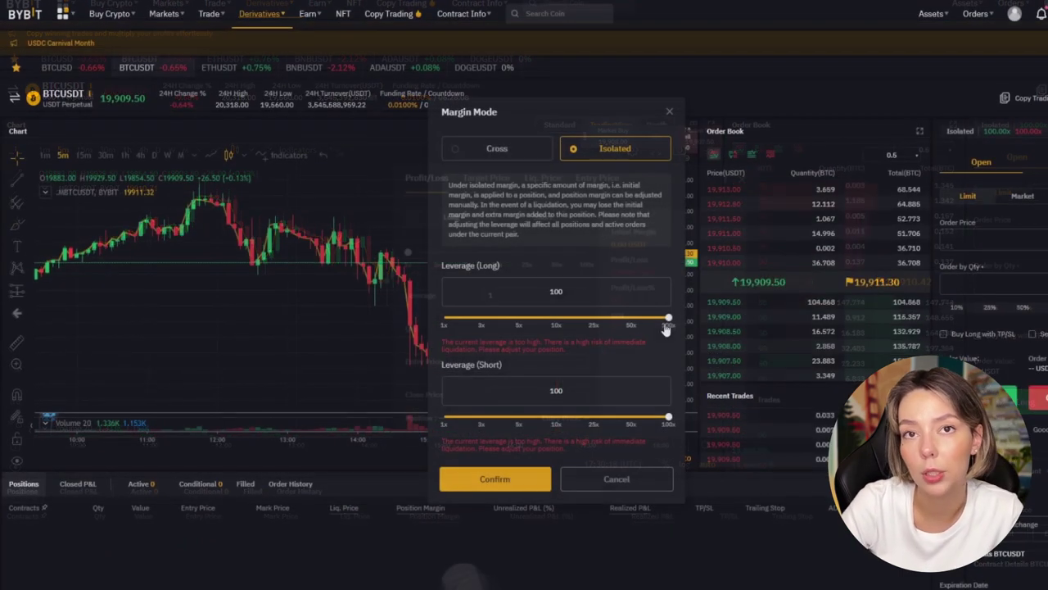
# Step: Lower the long leverage in Bybit's isolated margin mode settings for BTCUSDT
pyautogui.moveTo(668, 318); pyautogui.dragTo(567, 319)
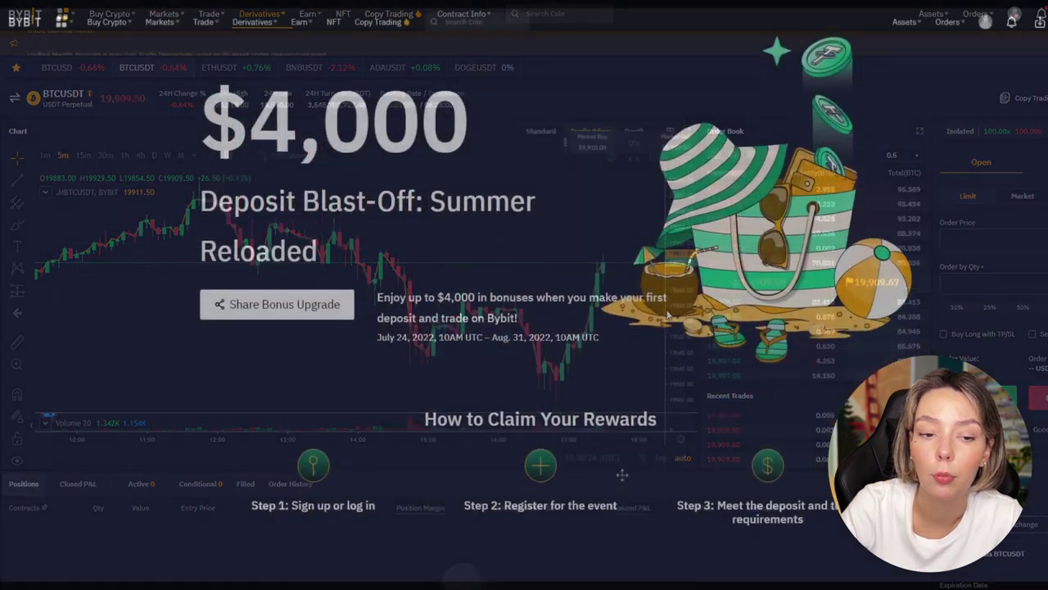
# Step: Look through Bybit's $4,000 Deposit Blast-Off: Summer Reloaded promotion page and its steps for claiming rewards
pyautogui.scroll(-3, 668, 315)
pyautogui.scroll(4, 667, 315)
pyautogui.moveTo(324, 148); pyautogui.dragTo(530, 168)
pyautogui.click(530, 168)
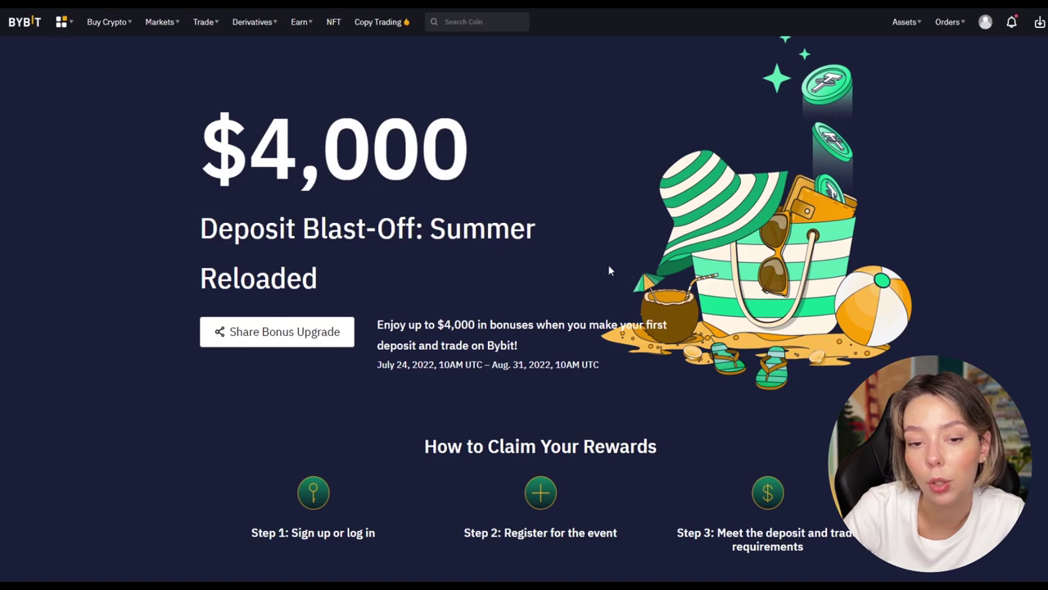
pyautogui.scroll(-4, 609, 270)
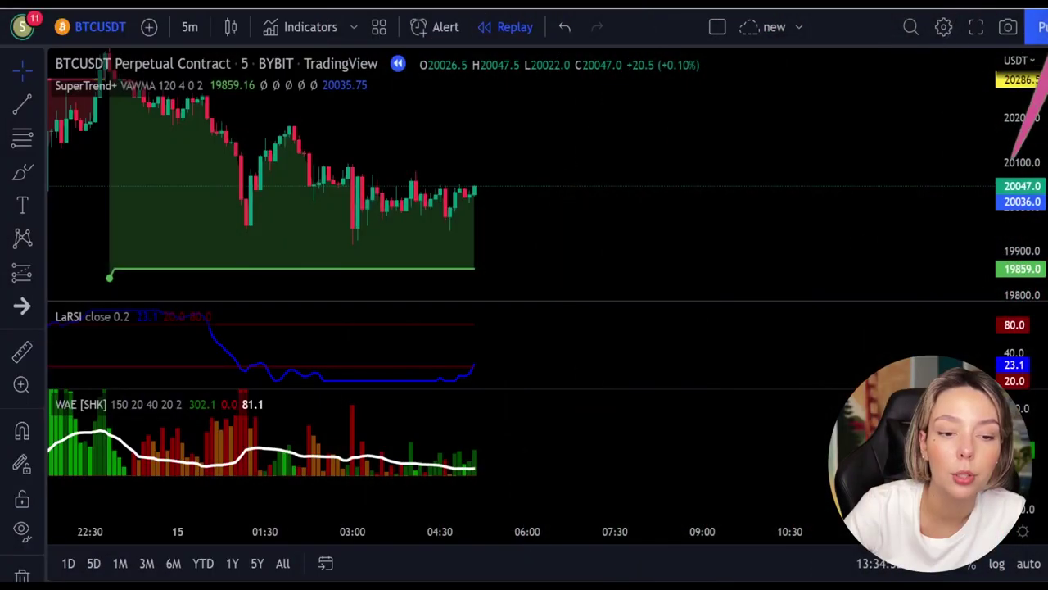
# Step: Circle the newest LaRSI point and the newest WAE bar with the Brush, and undo the circles
pyautogui.click(18, 169)
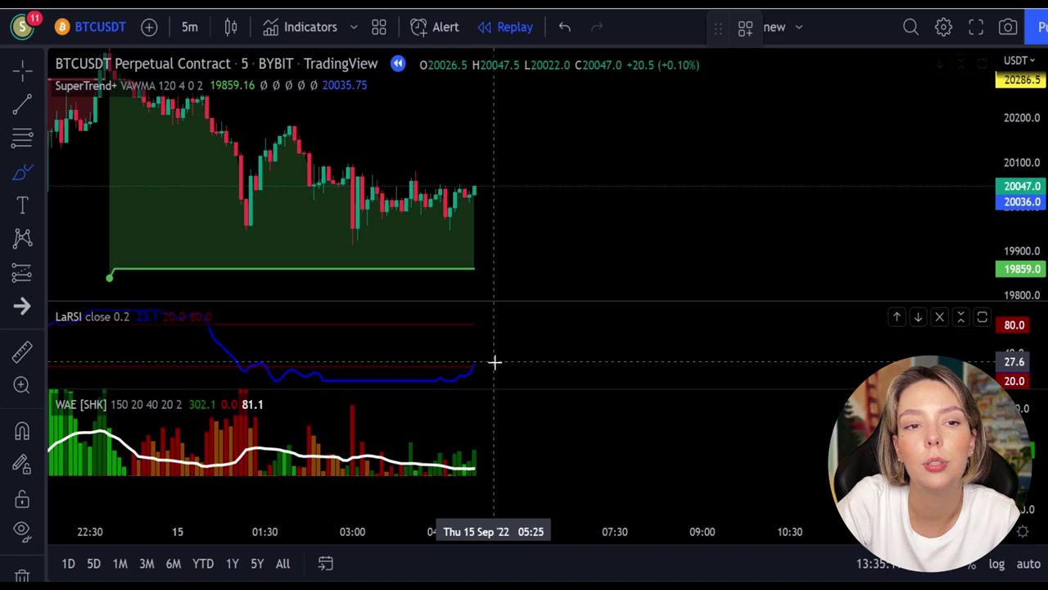
pyautogui.moveTo(488, 358); pyautogui.dragTo(488, 357)
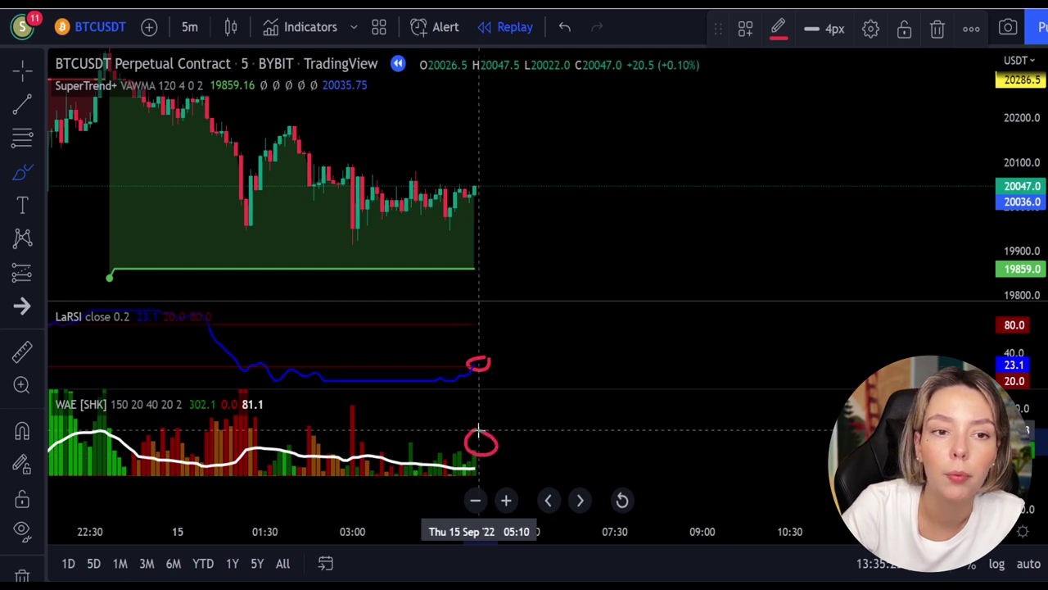
pyautogui.hotkey('ctrl', 'z')
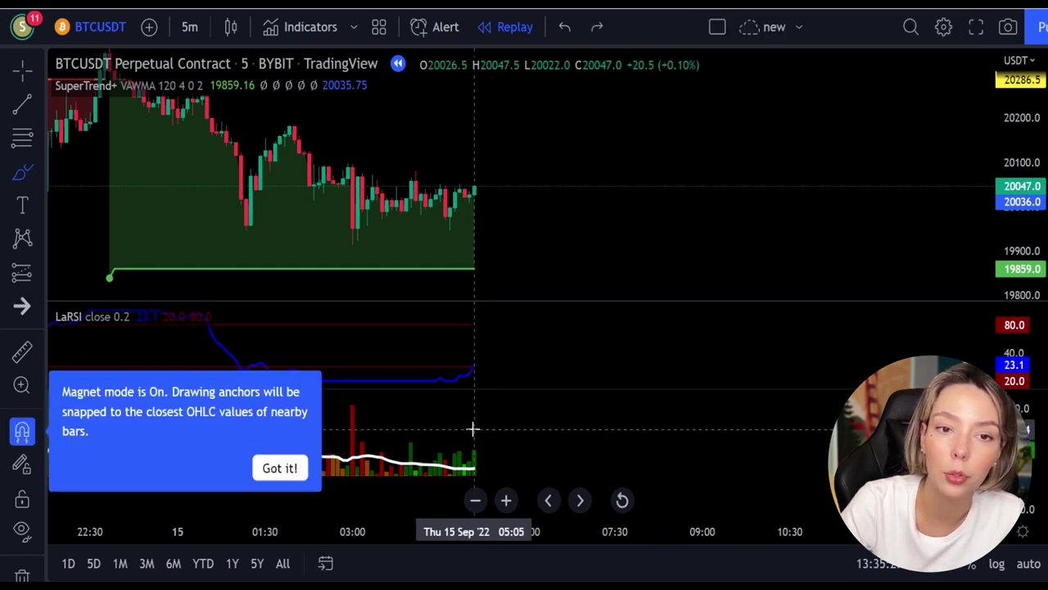
# Step: Place a Long Position at the newest candle with entry 20045.0, stop at 19908.0 and target at 20253.5
pyautogui.click(23, 273)
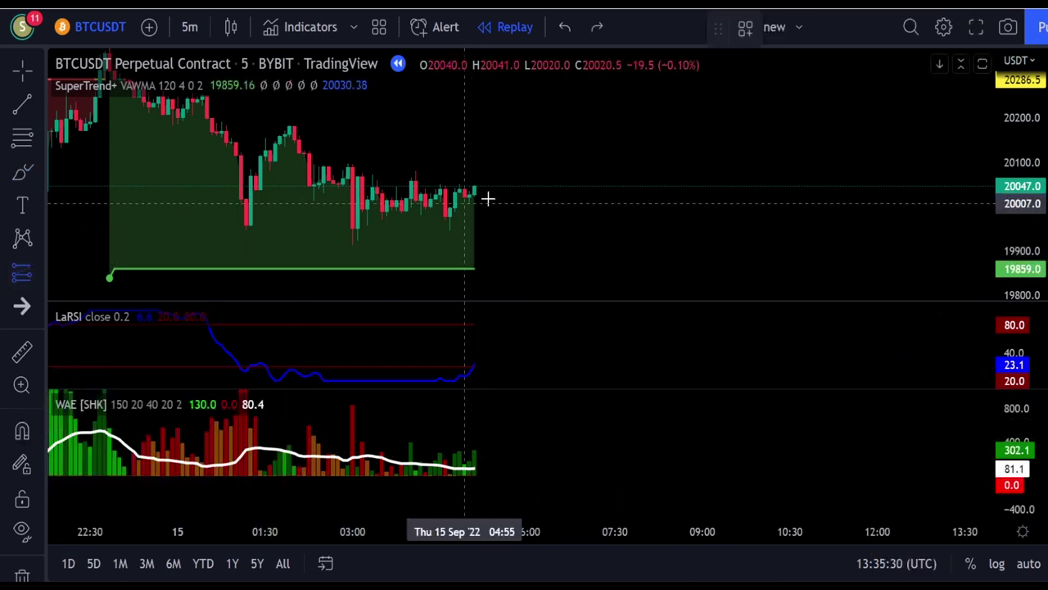
pyautogui.click(479, 188)
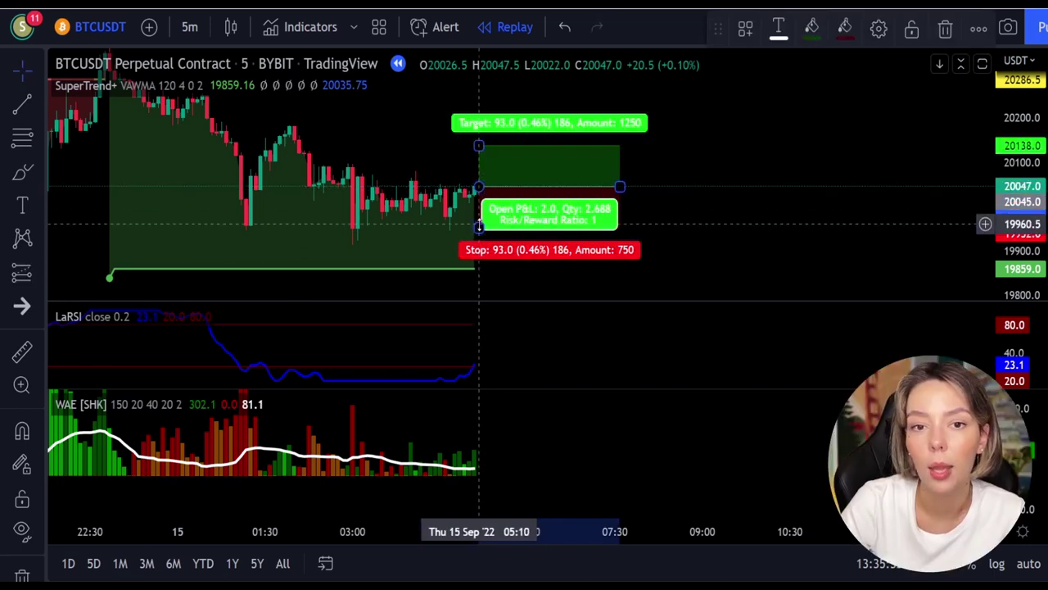
pyautogui.moveTo(479, 226); pyautogui.dragTo(480, 247)
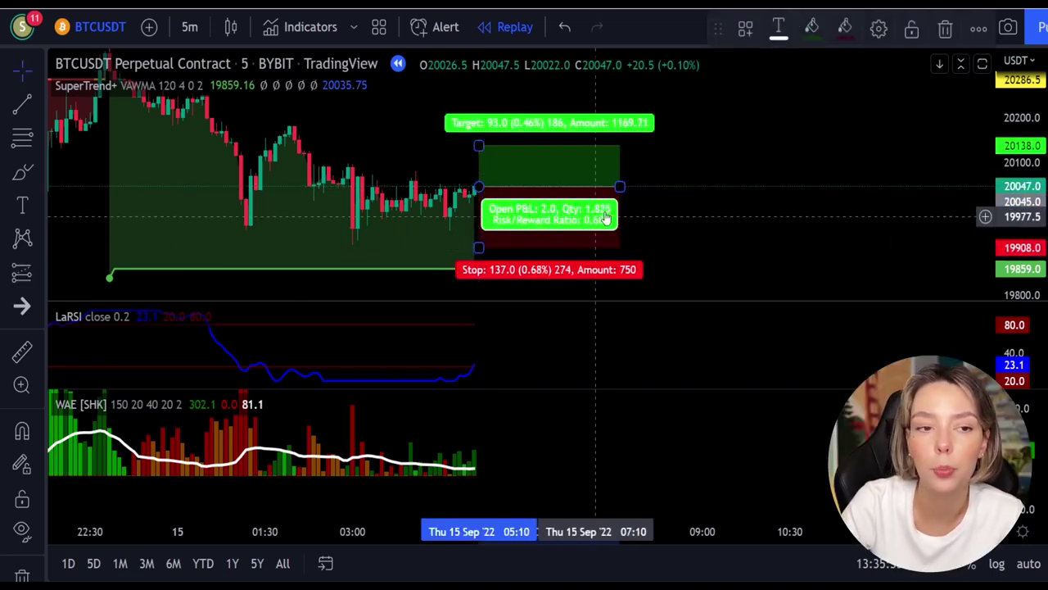
pyautogui.moveTo(666, 171)
pyautogui.mouseDown()
pyautogui.moveTo(639, 241)
pyautogui.moveTo(637, 214)
pyautogui.mouseUp()
pyautogui.moveTo(574, 214)
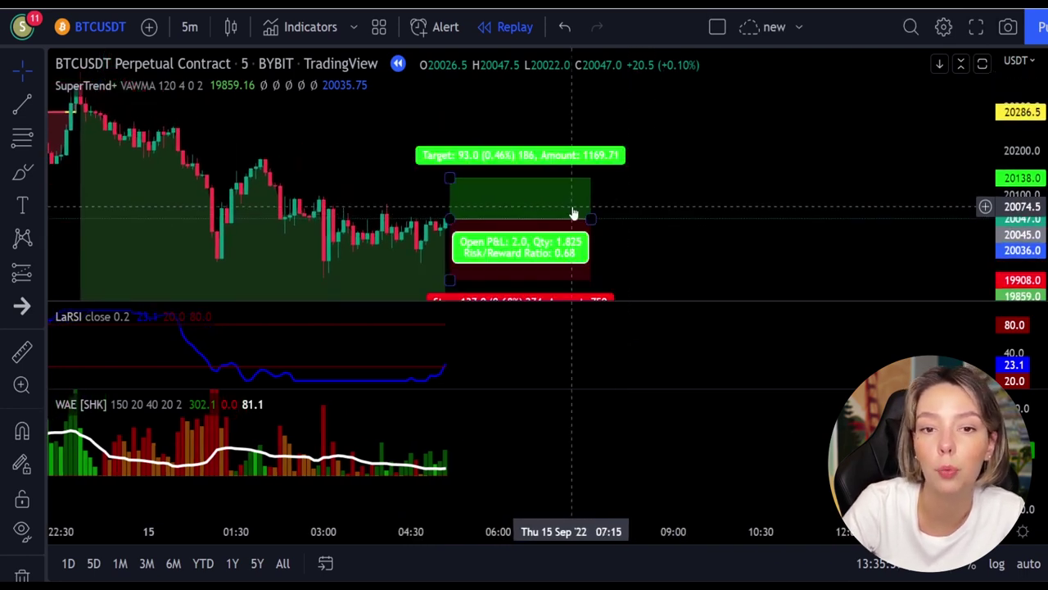
pyautogui.moveTo(449, 179); pyautogui.dragTo(456, 127)
pyautogui.click(622, 156)
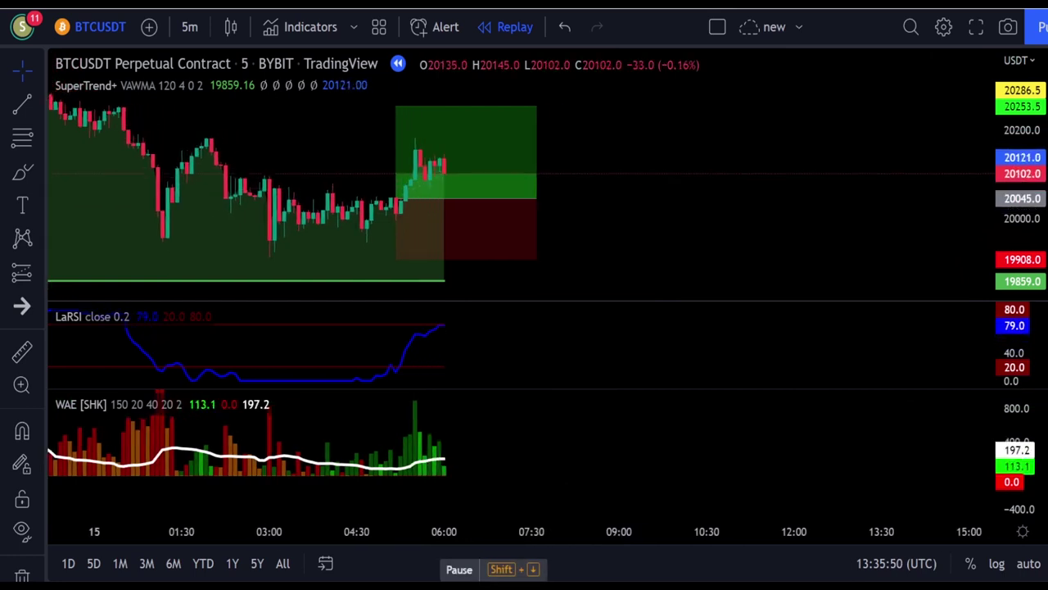
# Step: Run the replay forward until price passes the long position's target, and pause it
pyautogui.hotkey('shift', 'Down')
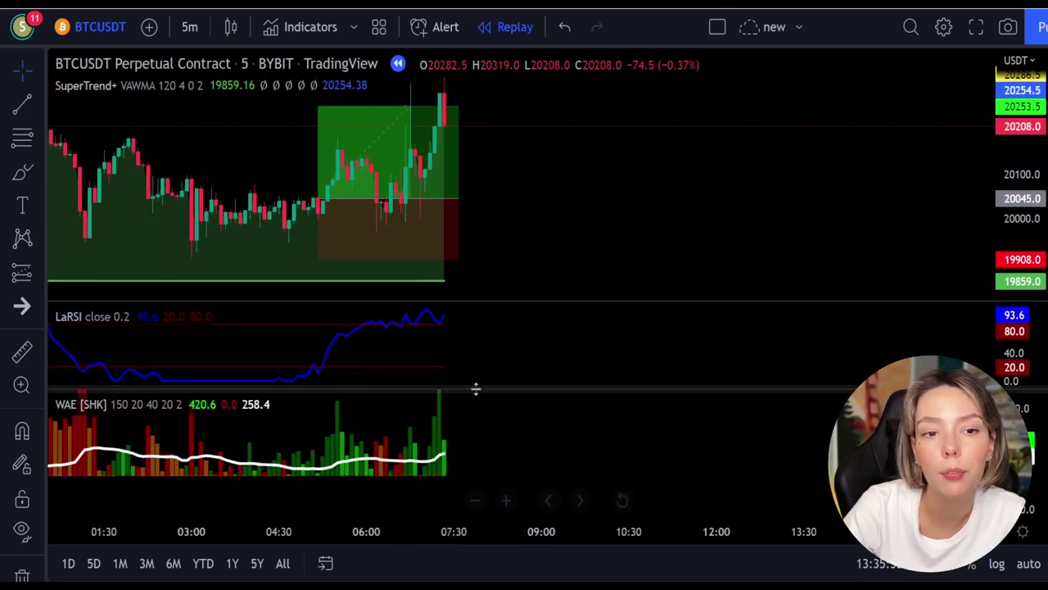
pyautogui.click(422, 124)
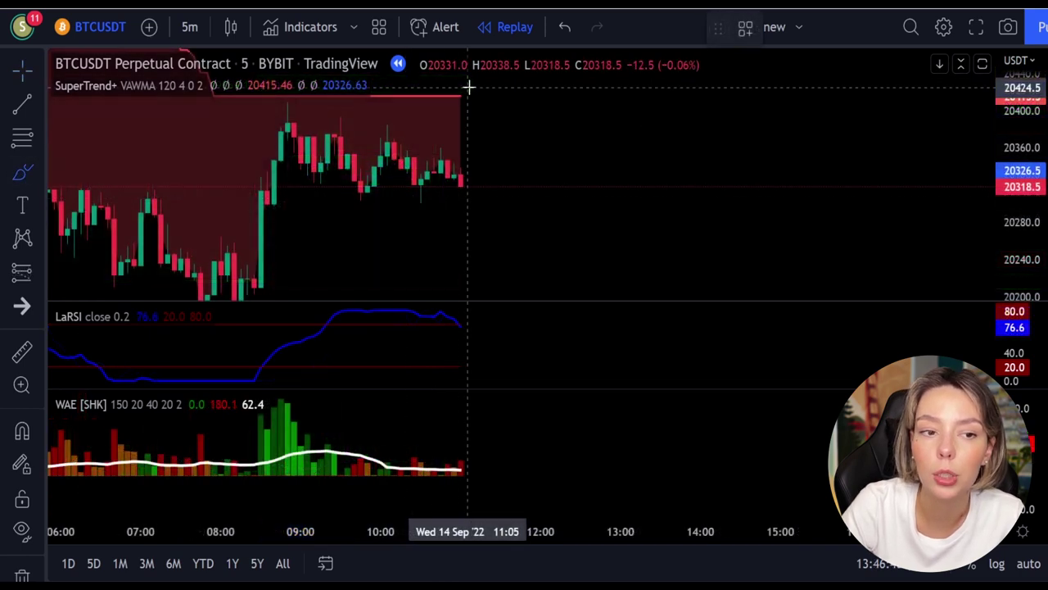
# Step: Circle the area below the red SuperTrend+ line, the newest WAE bars and the LaRSI crossing with the Brush, and undo the circles
pyautogui.moveTo(468, 86)
pyautogui.mouseDown()
pyautogui.moveTo(393, 108)
pyautogui.moveTo(519, 122)
pyautogui.moveTo(467, 86)
pyautogui.moveTo(454, 93)
pyautogui.mouseUp()
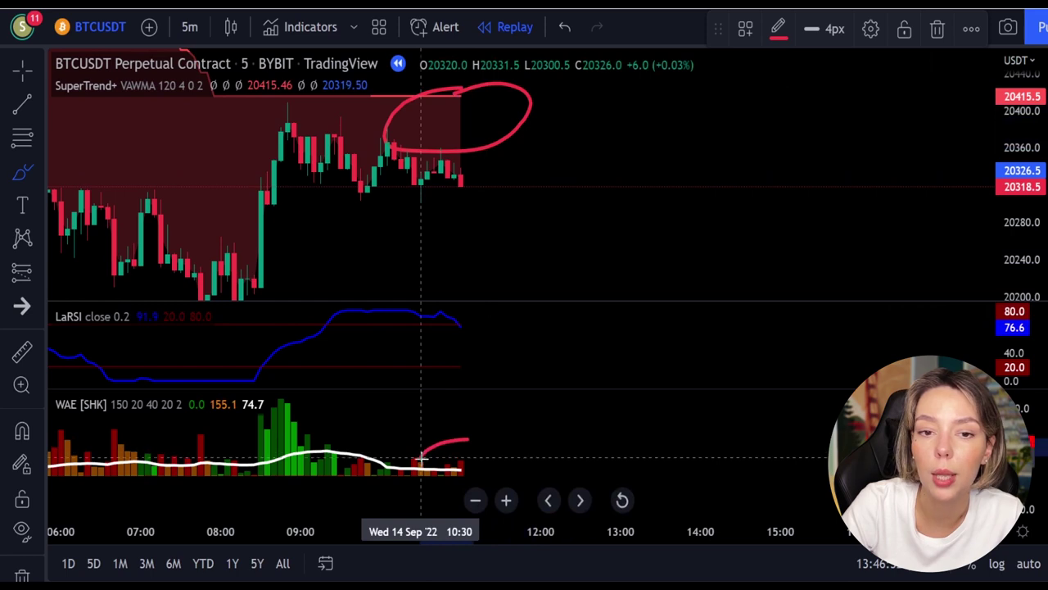
pyautogui.moveTo(422, 459); pyautogui.dragTo(483, 471)
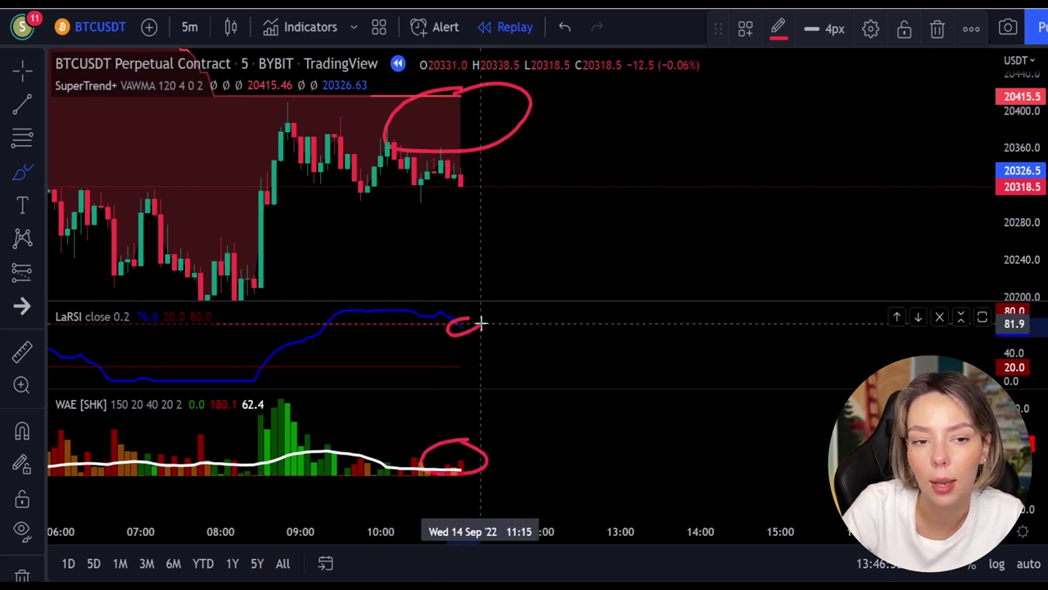
pyautogui.hotkey('ctrl', 'z')
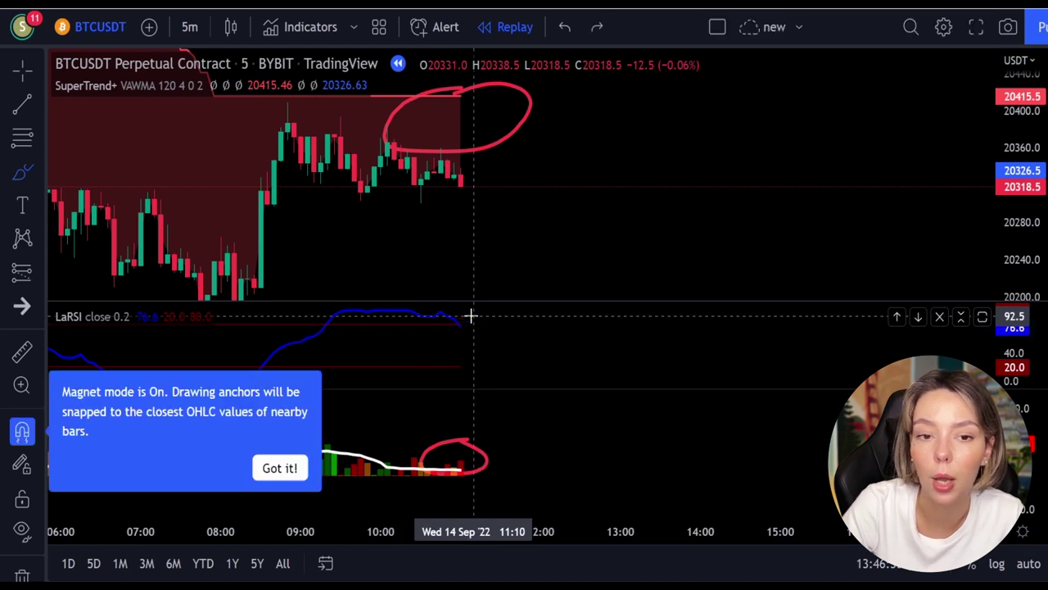
pyautogui.hotkey('ctrl', 'z')
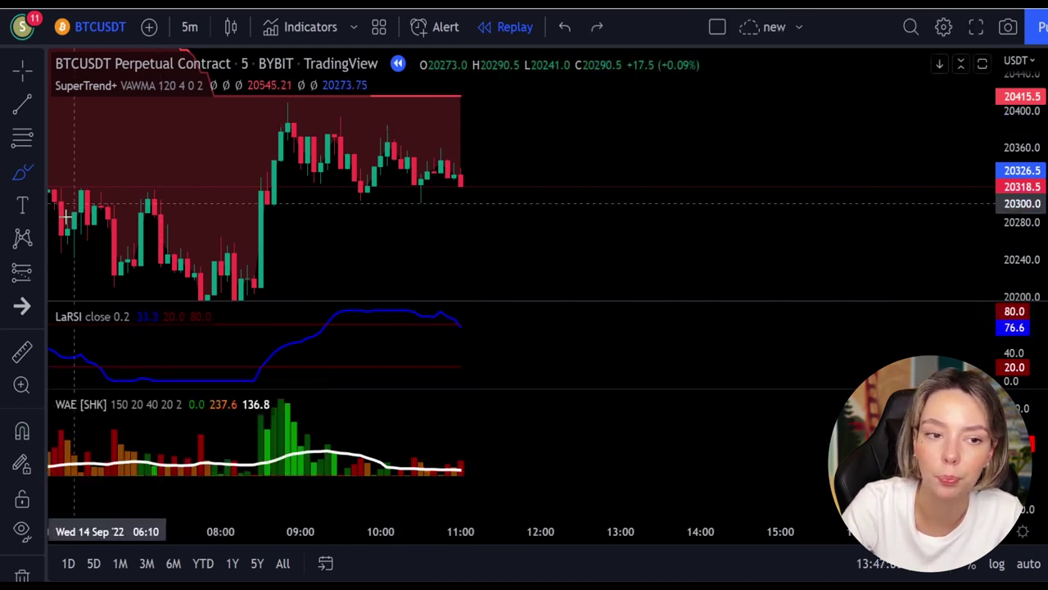
# Step: Place a Short Position after the newest candle with entry 20330.5, stop 20361.5 and target 20284.0, extending it to about 13:50
pyautogui.click(22, 277)
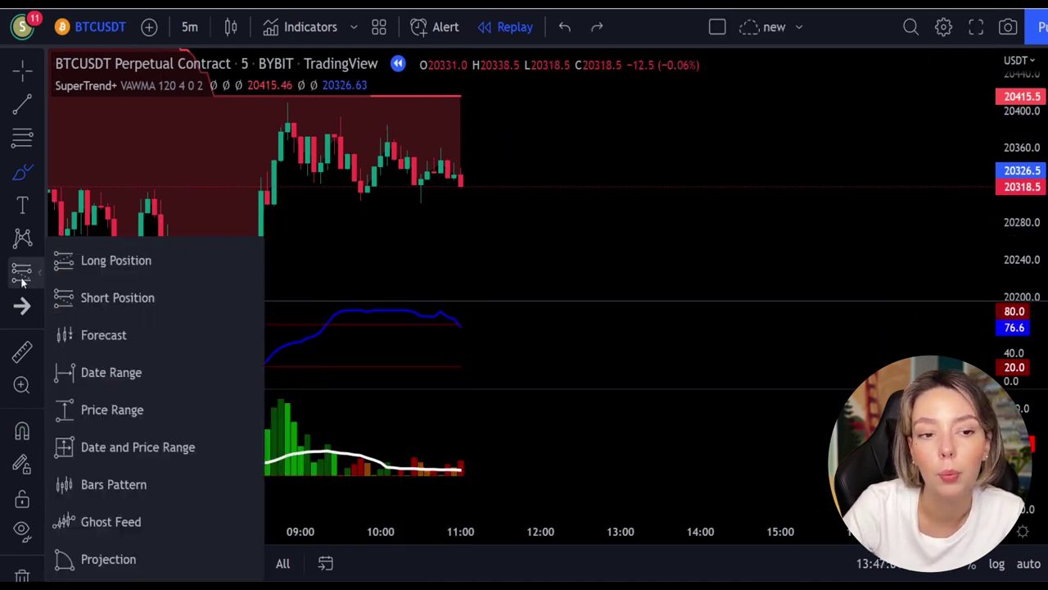
pyautogui.click(112, 296)
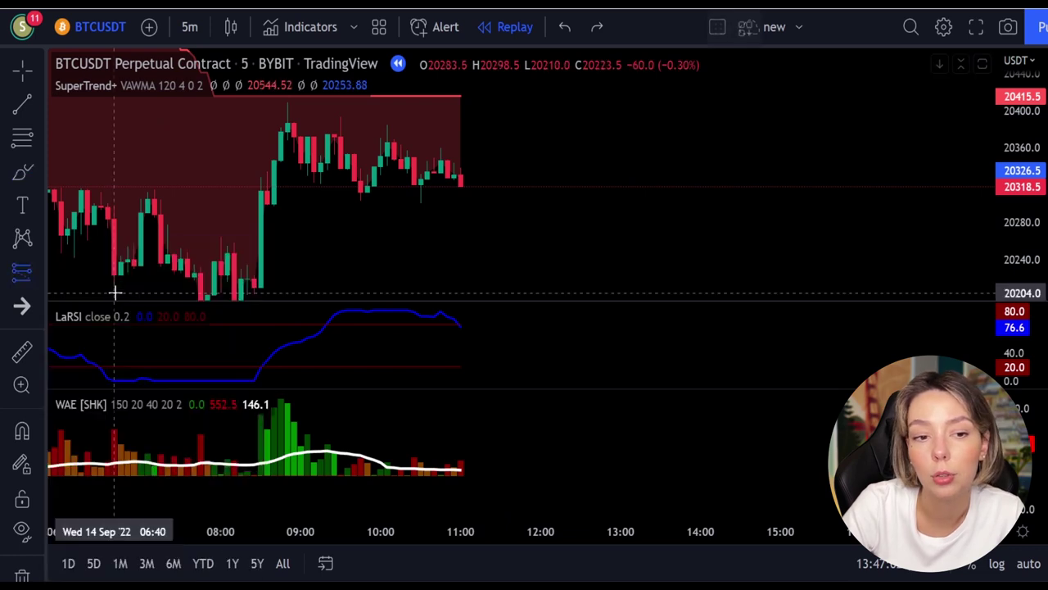
pyautogui.click(465, 175)
pyautogui.moveTo(466, 124); pyautogui.dragTo(467, 155)
pyautogui.moveTo(467, 227); pyautogui.dragTo(474, 211)
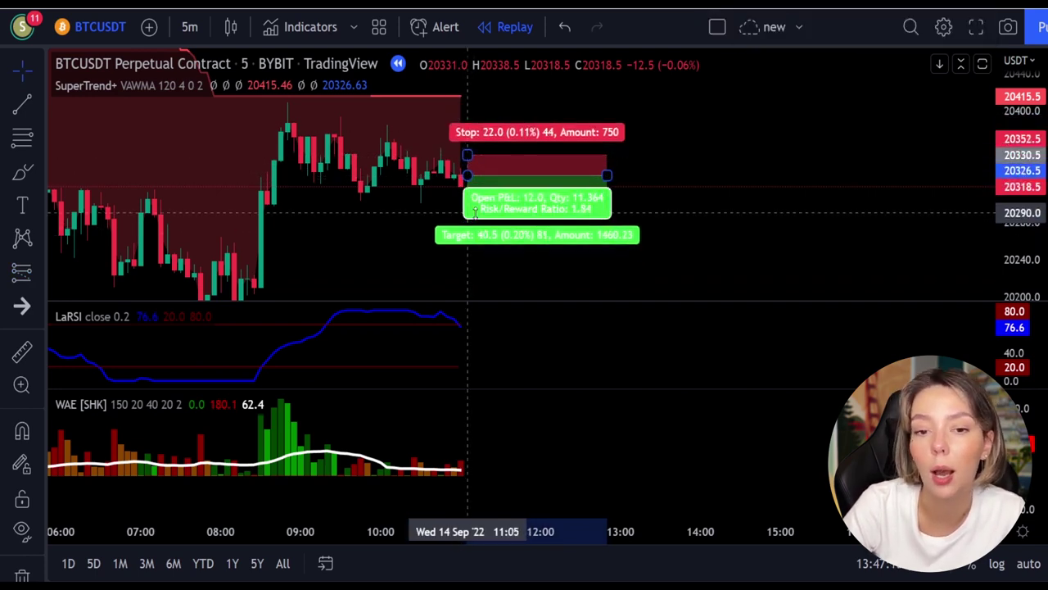
pyautogui.moveTo(468, 154); pyautogui.dragTo(467, 146)
pyautogui.moveTo(469, 211); pyautogui.dragTo(468, 219)
pyautogui.moveTo(607, 176); pyautogui.dragTo(685, 176)
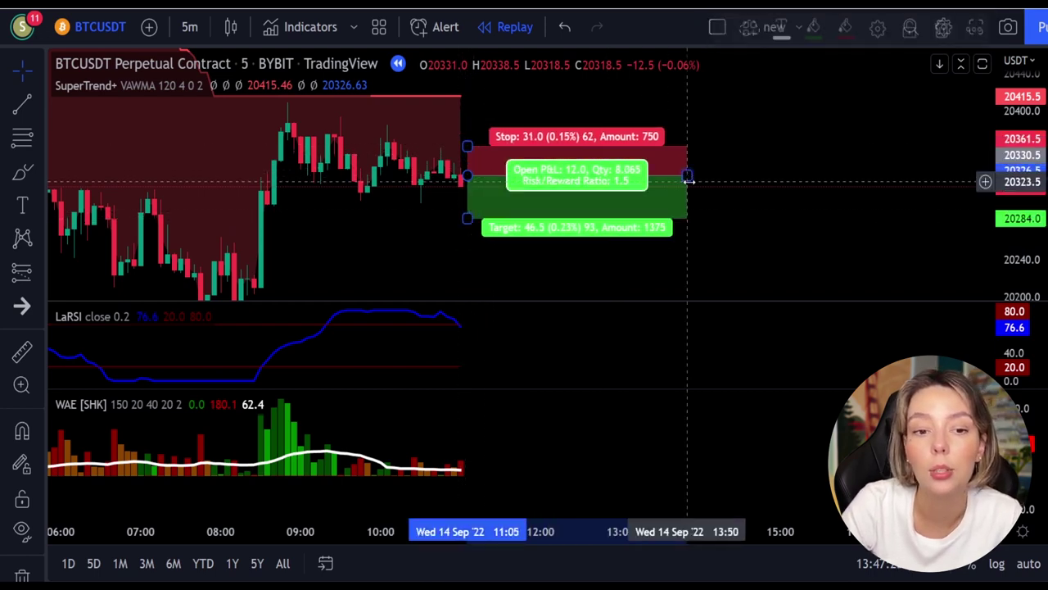
# Step: Run the replay until price passes the short position's target, pause it, and shorten the position to a narrow box at the entry
pyautogui.click(536, 492)
pyautogui.click(458, 579)
pyautogui.click(459, 574)
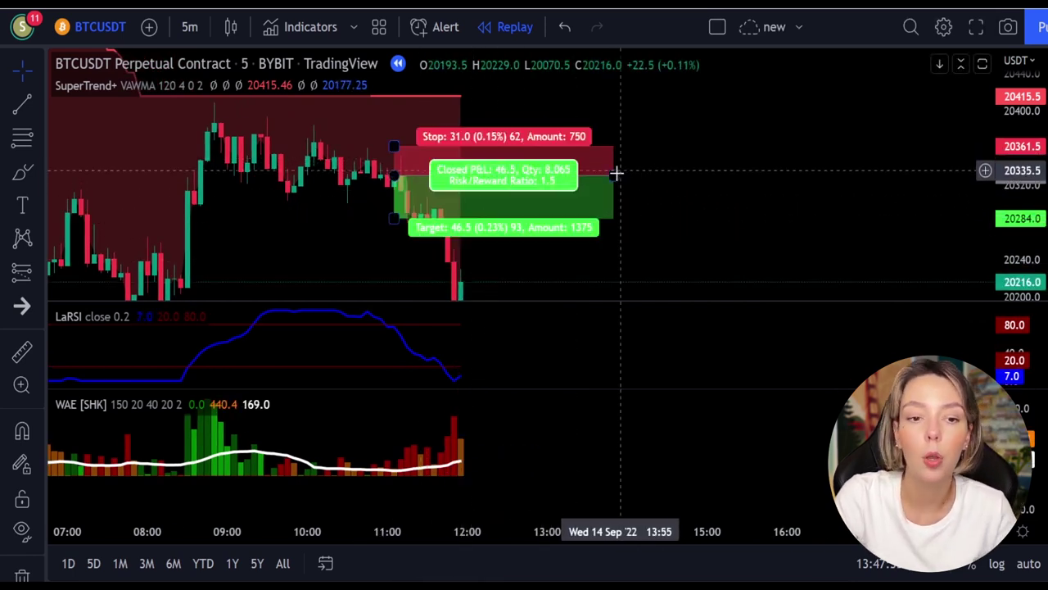
pyautogui.moveTo(612, 177); pyautogui.dragTo(407, 215)
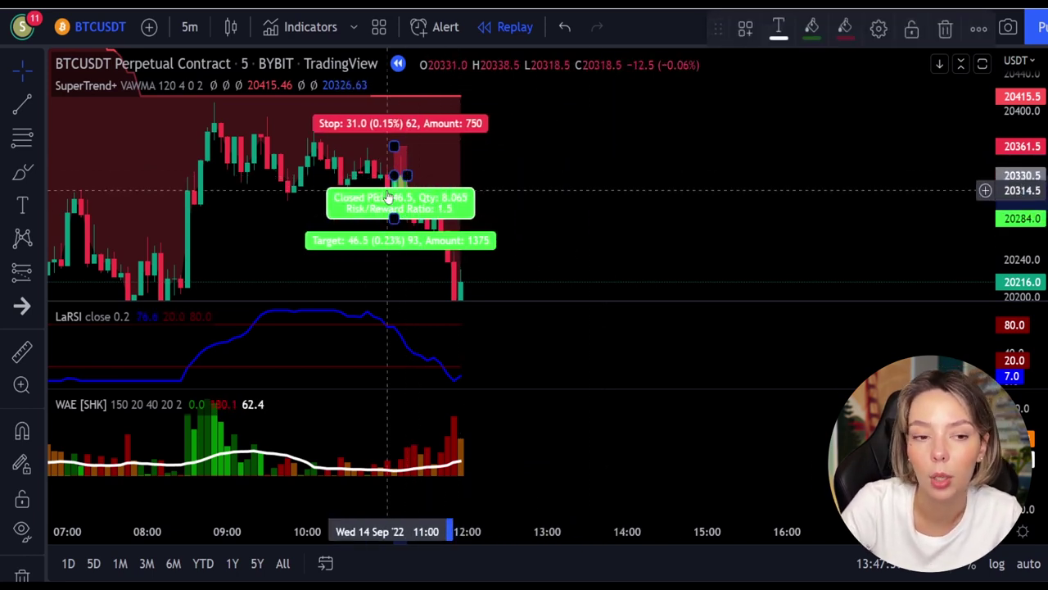
pyautogui.click(584, 124)
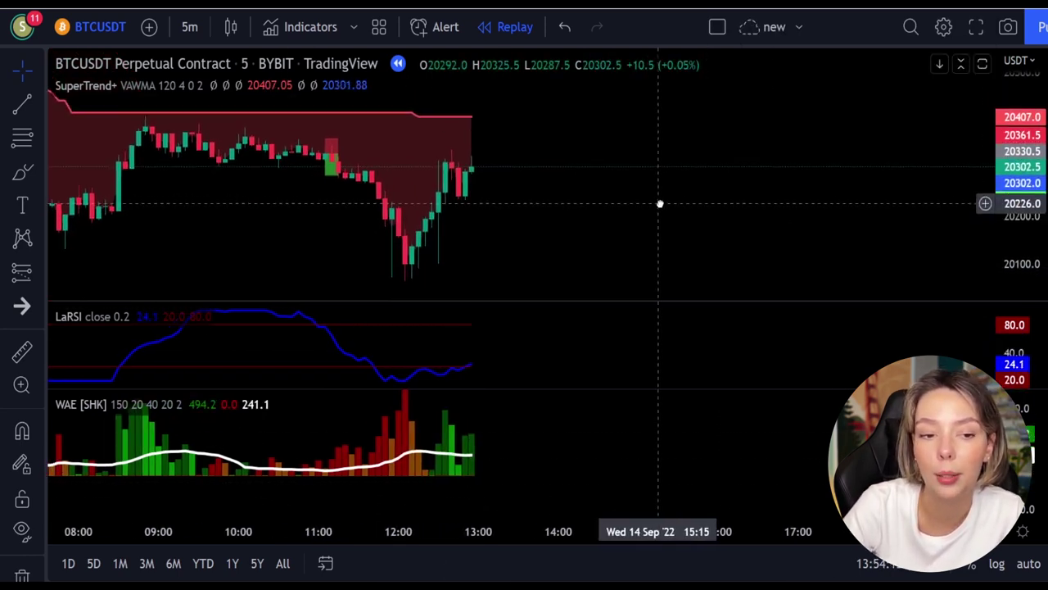
# Step: Mark the WAE bars, LaRSI point and area below SuperTrend+ with the Brush, draw a large X beside the candles, and undo the marks
pyautogui.moveTo(482, 402)
pyautogui.mouseDown()
pyautogui.moveTo(431, 411)
pyautogui.moveTo(471, 399)
pyautogui.mouseUp()
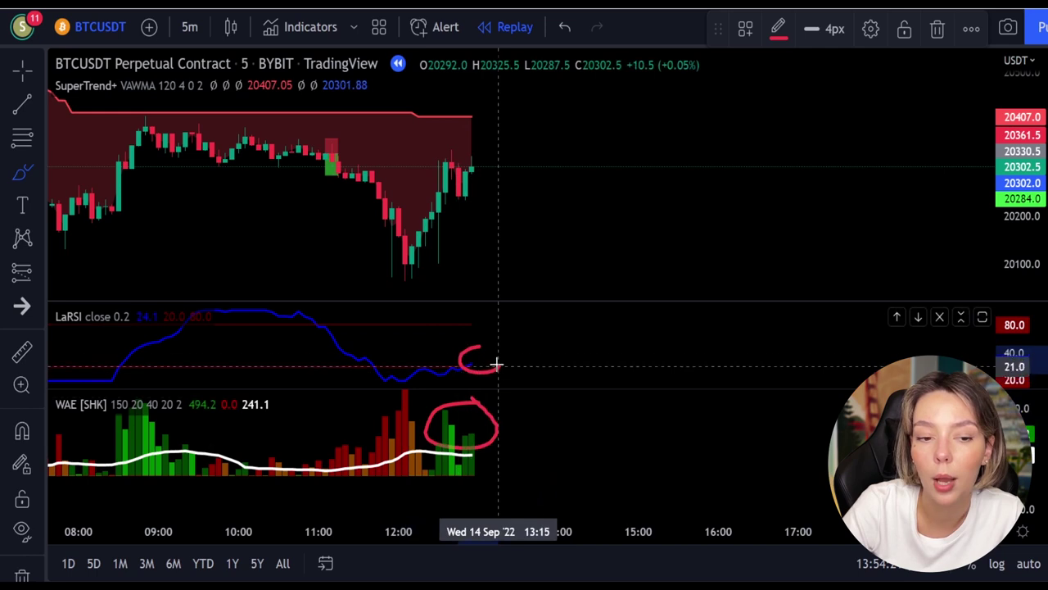
pyautogui.moveTo(456, 122)
pyautogui.mouseDown()
pyautogui.moveTo(421, 129)
pyautogui.moveTo(445, 112)
pyautogui.moveTo(394, 147)
pyautogui.mouseUp()
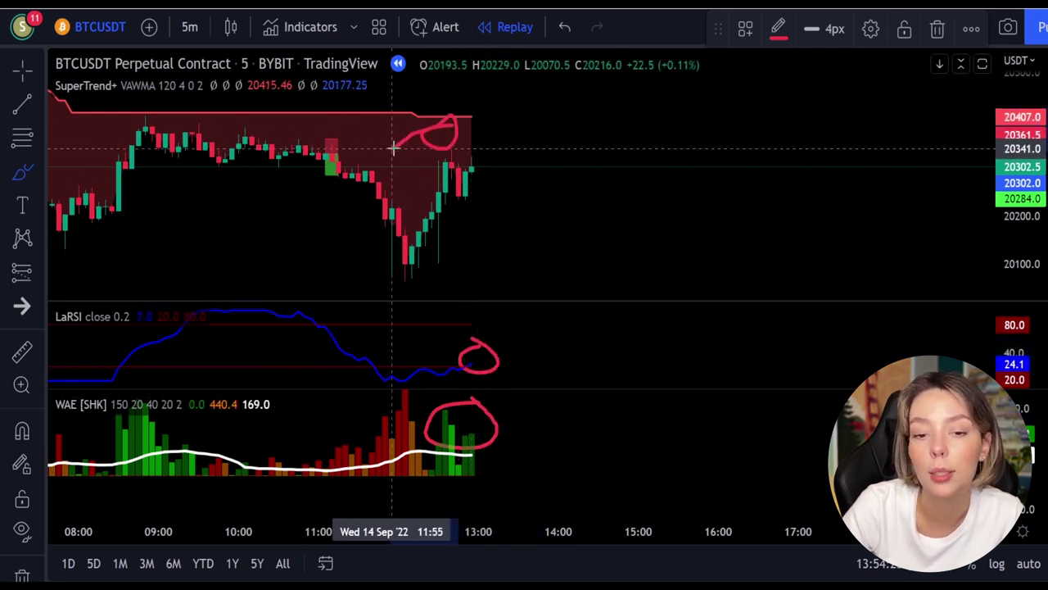
pyautogui.moveTo(553, 125); pyautogui.dragTo(706, 181)
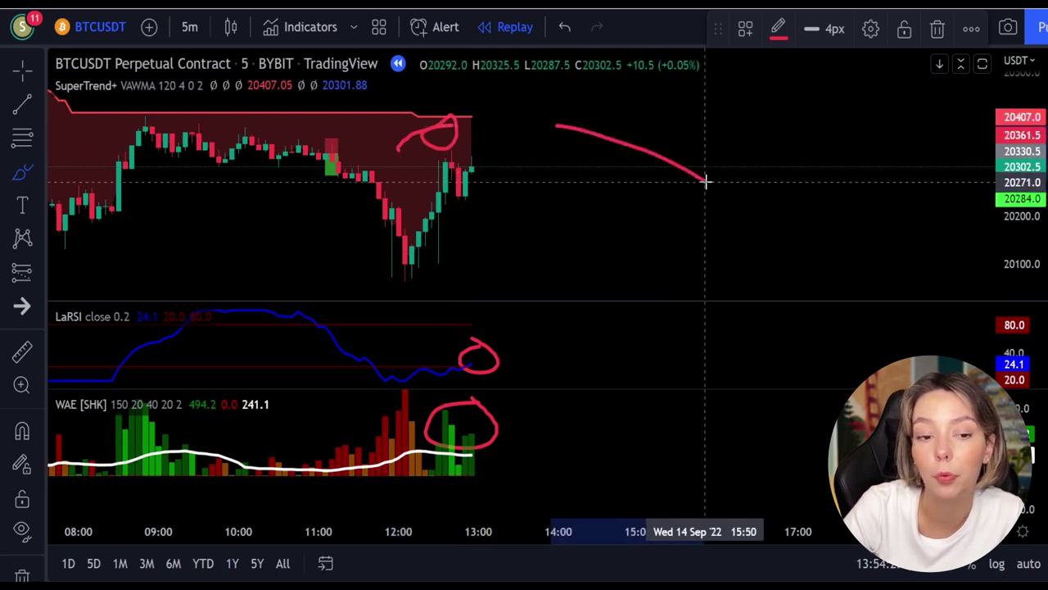
pyautogui.moveTo(689, 94); pyautogui.dragTo(586, 224)
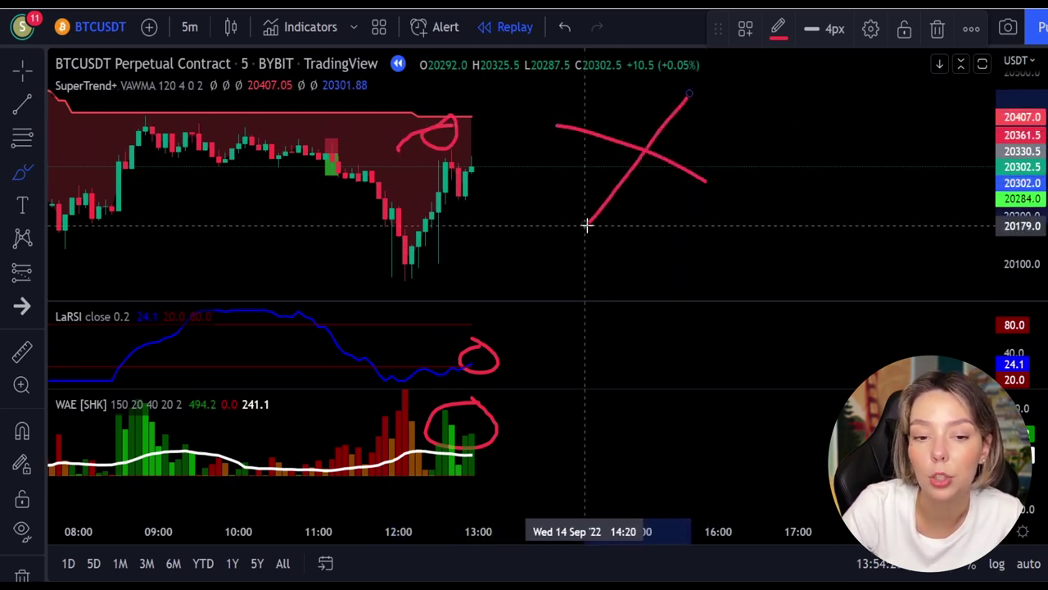
pyautogui.hotkey('ctrl', 'z')
pyautogui.hotkey('ctrl', 'z')
pyautogui.hotkey('ctrl', 'z')
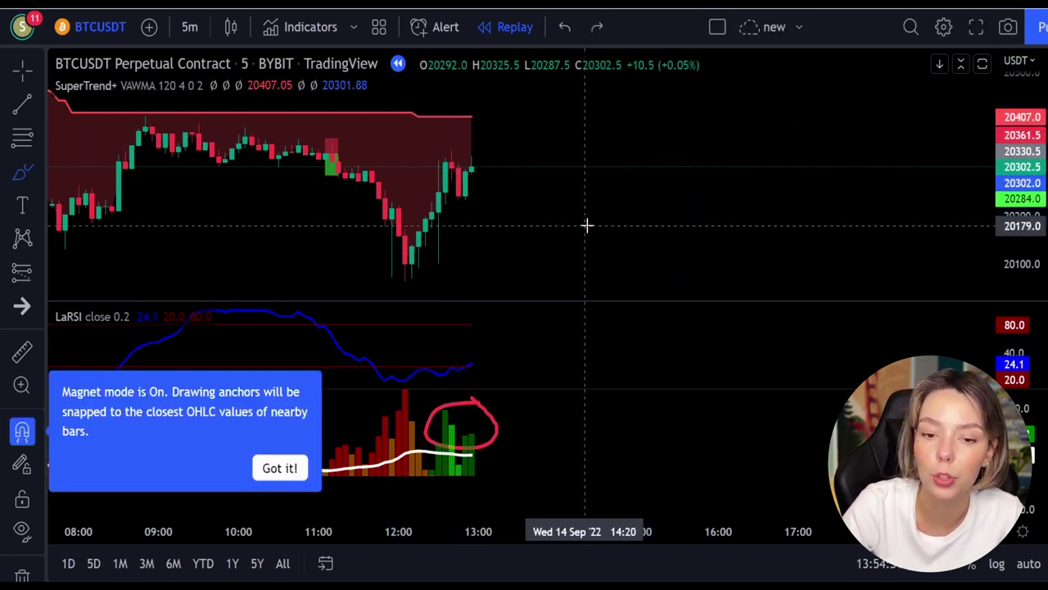
pyautogui.hotkey('ctrl', 'z')
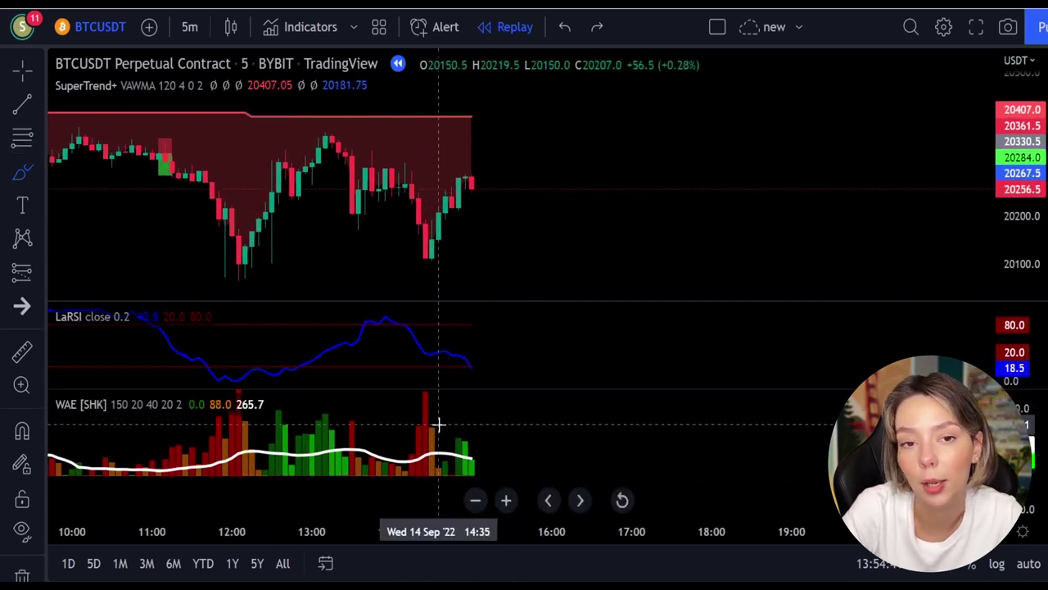
pyautogui.moveTo(438, 424); pyautogui.dragTo(403, 434)
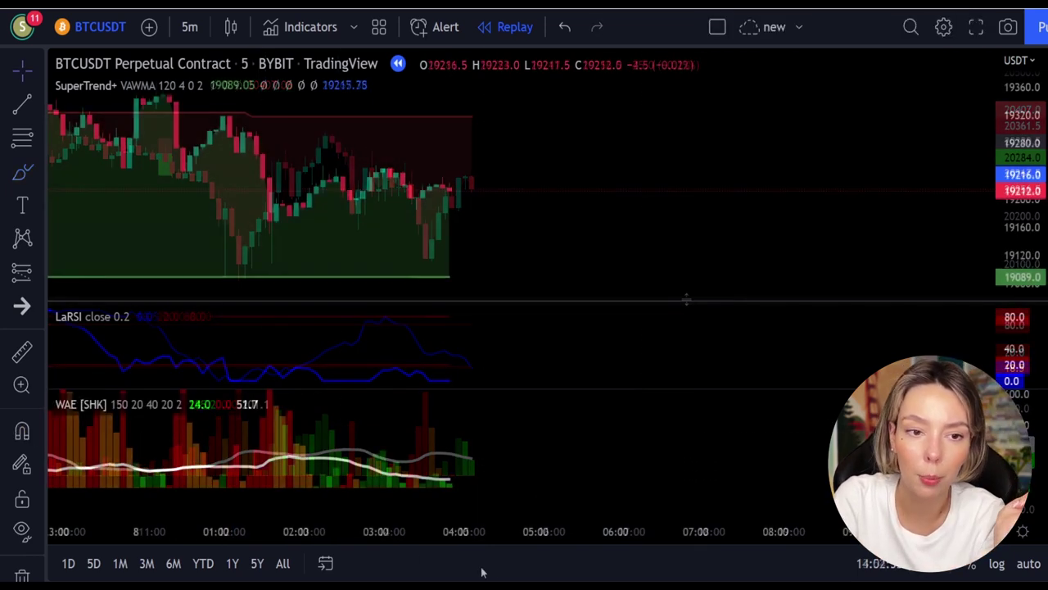
# Step: Advance the replay to the 04:15 candle on 8 Sep '22, circle the SuperTrend+, LaRSI and WAE signals with the Brush, and undo the circles
pyautogui.click(481, 570)
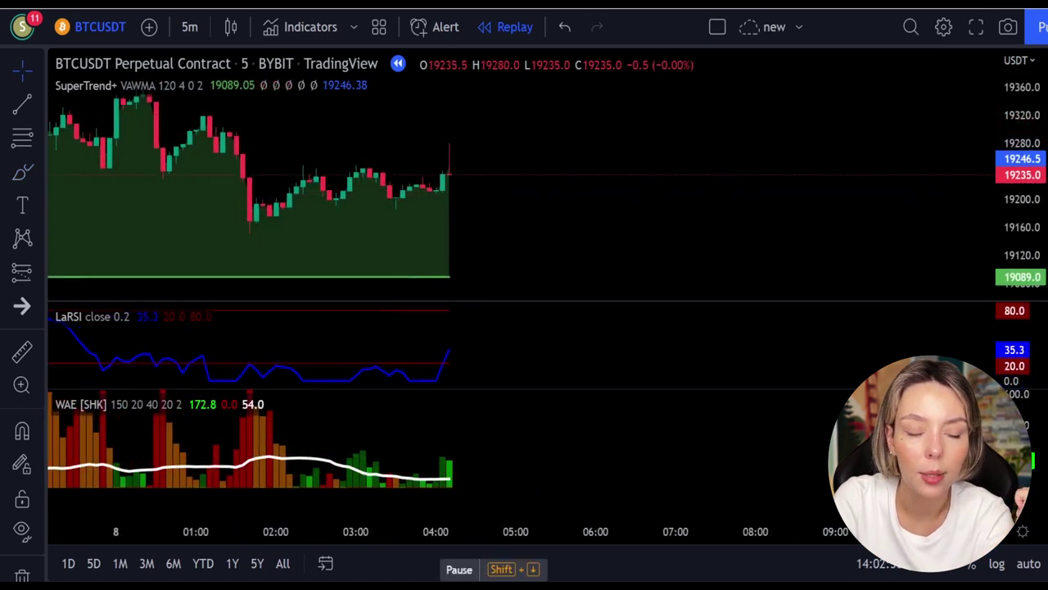
pyautogui.click(482, 570)
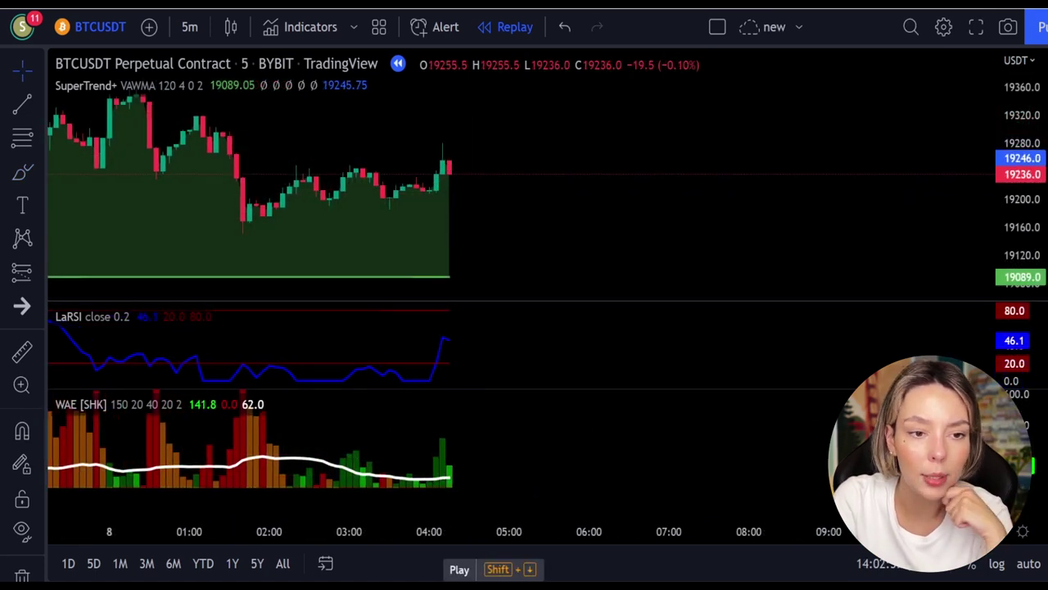
pyautogui.click(22, 172)
pyautogui.moveTo(466, 215)
pyautogui.mouseDown()
pyautogui.moveTo(437, 265)
pyautogui.moveTo(465, 217)
pyautogui.mouseUp()
pyautogui.moveTo(440, 349); pyautogui.dragTo(418, 366)
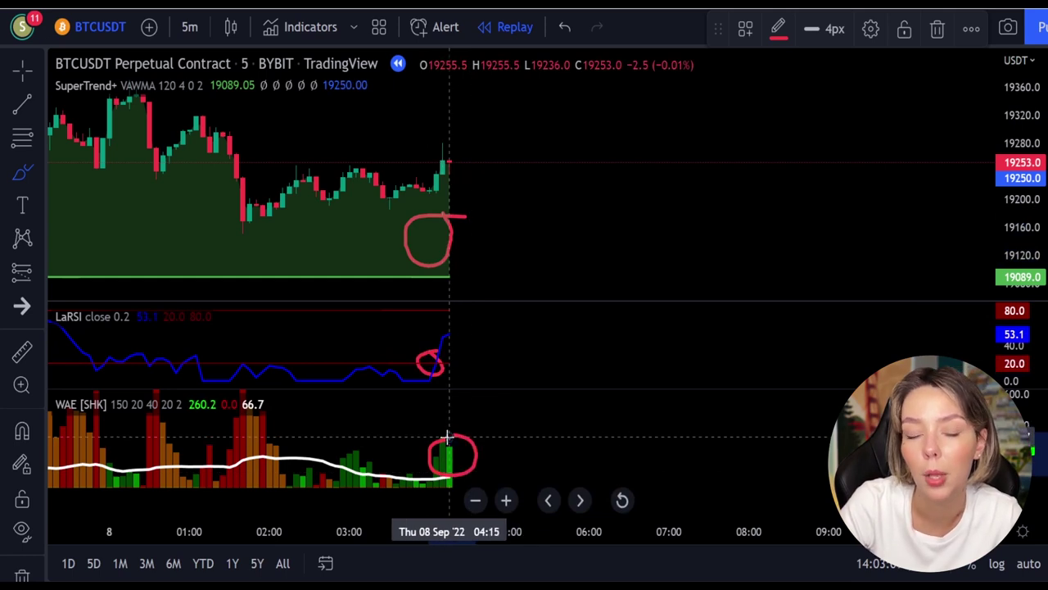
pyautogui.hotkey('ctrl', 'z')
pyautogui.hotkey('ctrl', 'z')
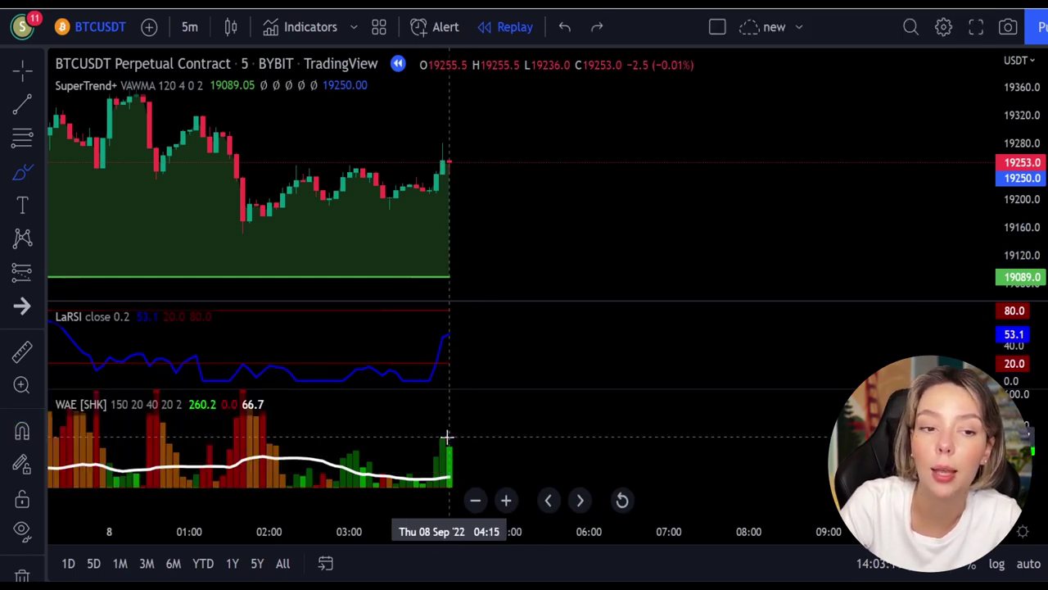
# Step: Place a Long Position at the newest candle with entry 19251.5, stop 19180.5 and target 19359.0, extending it to about 08:00
pyautogui.click(33, 279)
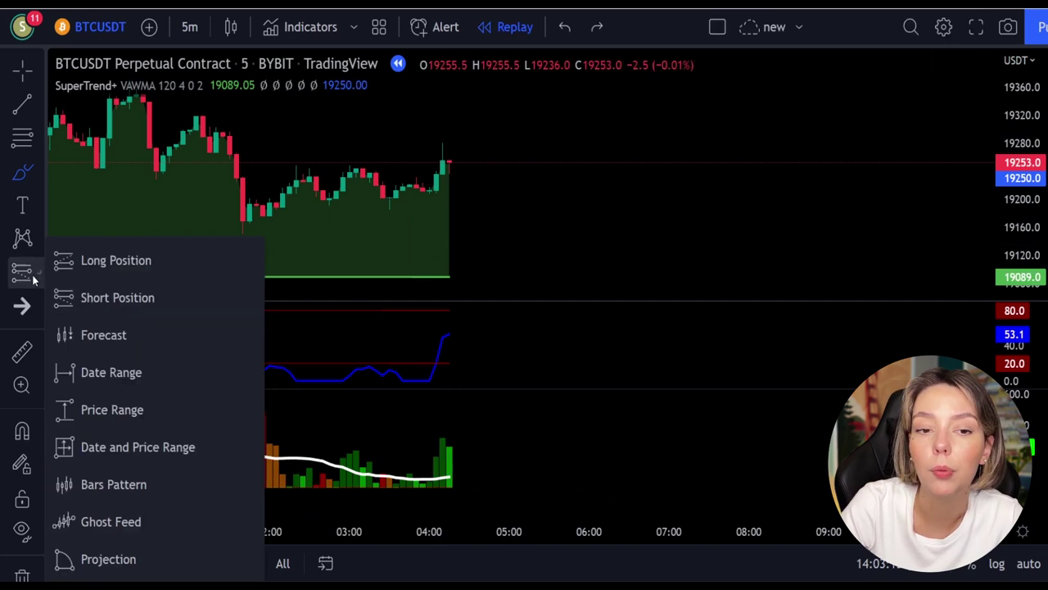
pyautogui.click(89, 270)
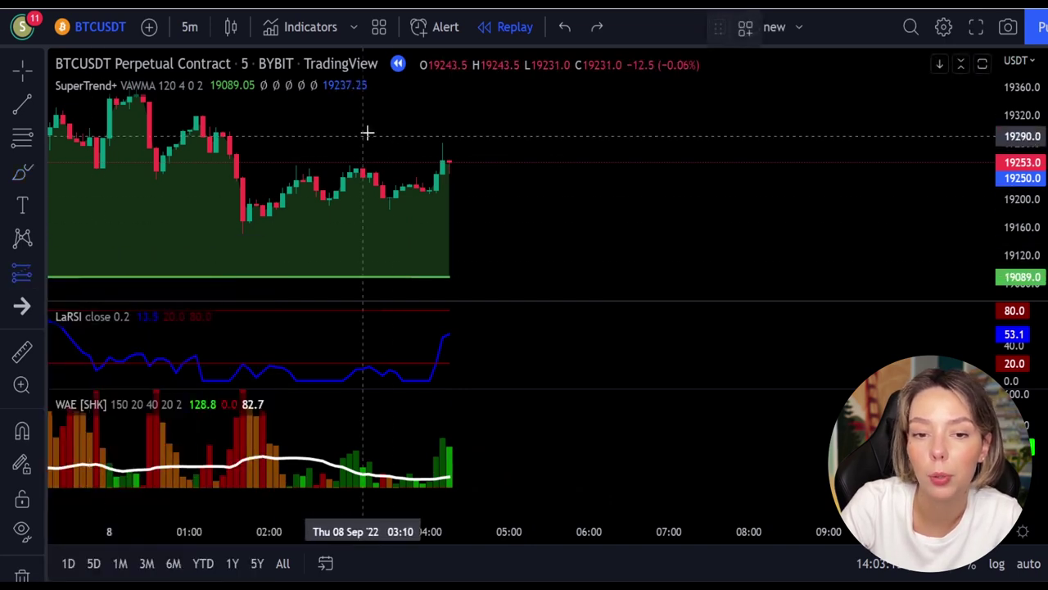
pyautogui.click(450, 164)
pyautogui.moveTo(449, 195); pyautogui.dragTo(459, 158)
pyautogui.moveTo(590, 233); pyautogui.dragTo(748, 227)
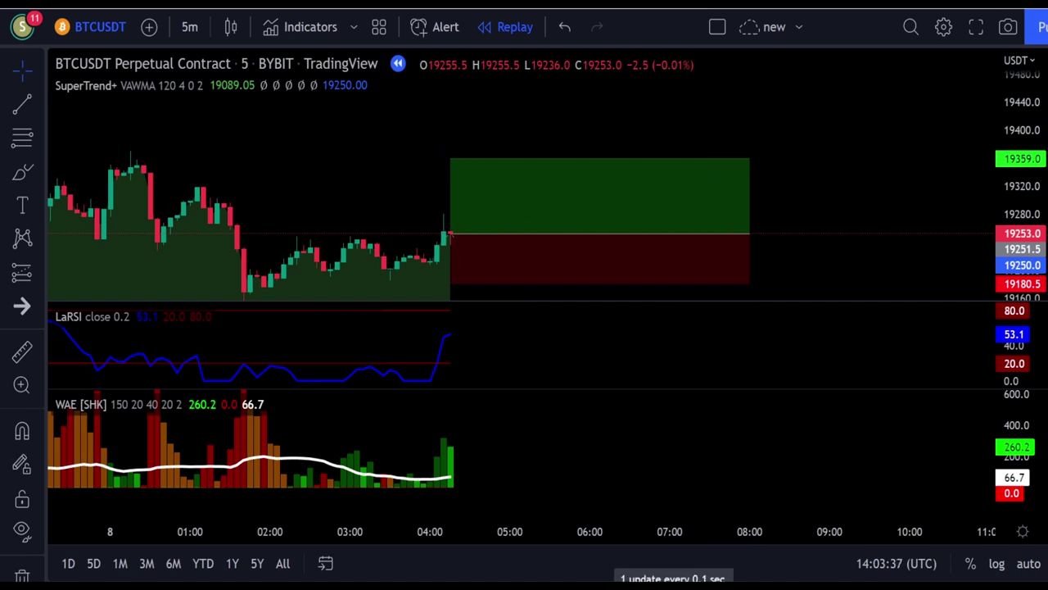
# Step: Play the replay forward through the second long trade, pause it, and shorten the position box
pyautogui.click(503, 568)
pyautogui.click(503, 568)
pyautogui.moveTo(683, 234); pyautogui.dragTo(408, 261)
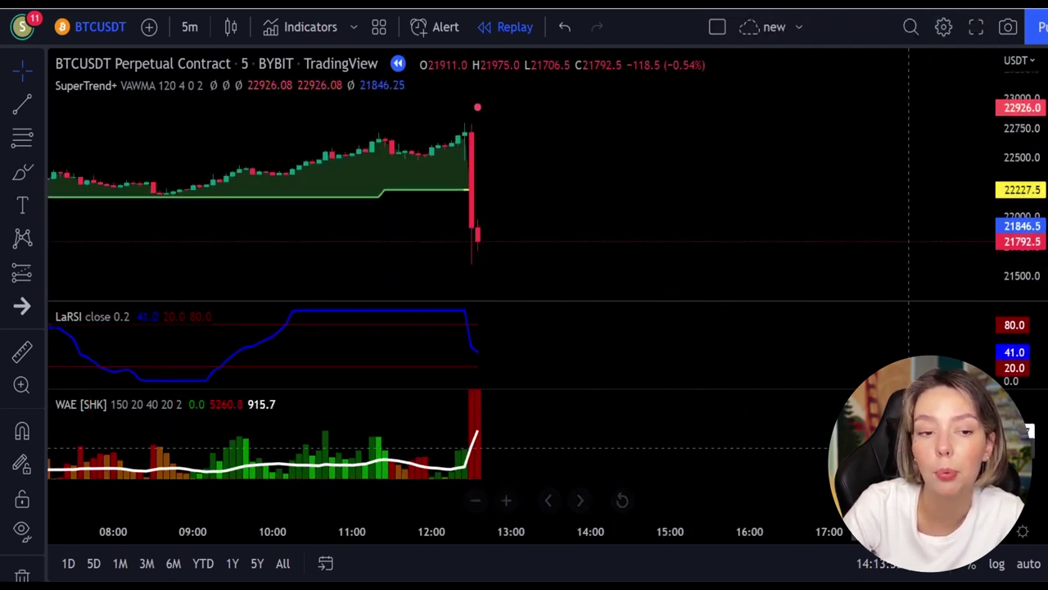
# Step: Circle the LaRSI crossing, the WAE bars and the SuperTrend+ sell dot with the Brush at the newest candles, and undo the circles
pyautogui.moveTo(481, 321)
pyautogui.mouseDown()
pyautogui.moveTo(454, 317)
pyautogui.moveTo(467, 337)
pyautogui.moveTo(484, 320)
pyautogui.moveTo(475, 318)
pyautogui.mouseUp()
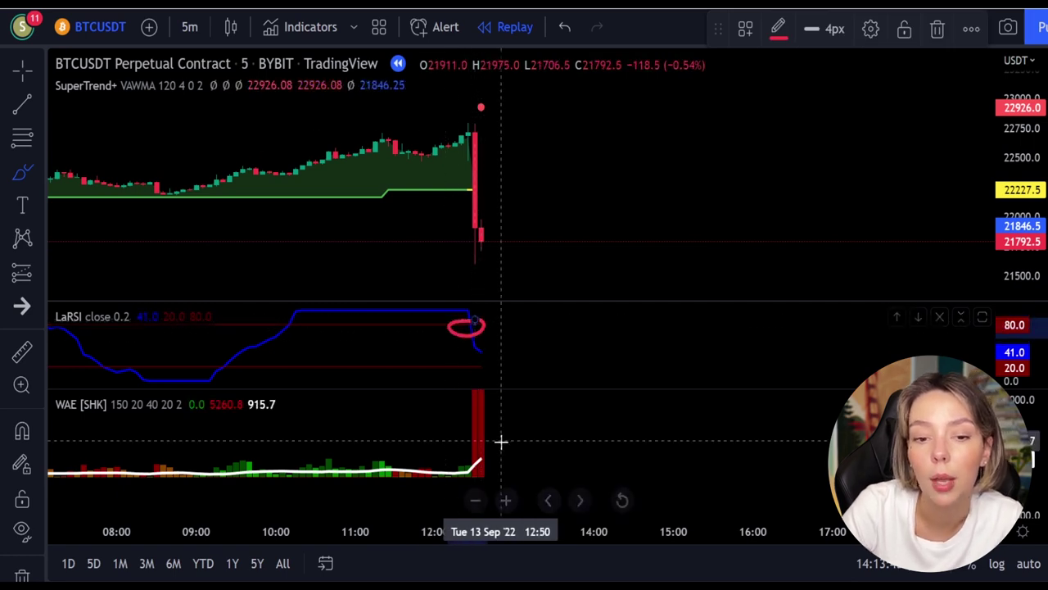
pyautogui.moveTo(504, 412)
pyautogui.mouseDown()
pyautogui.moveTo(442, 443)
pyautogui.moveTo(509, 443)
pyautogui.mouseUp()
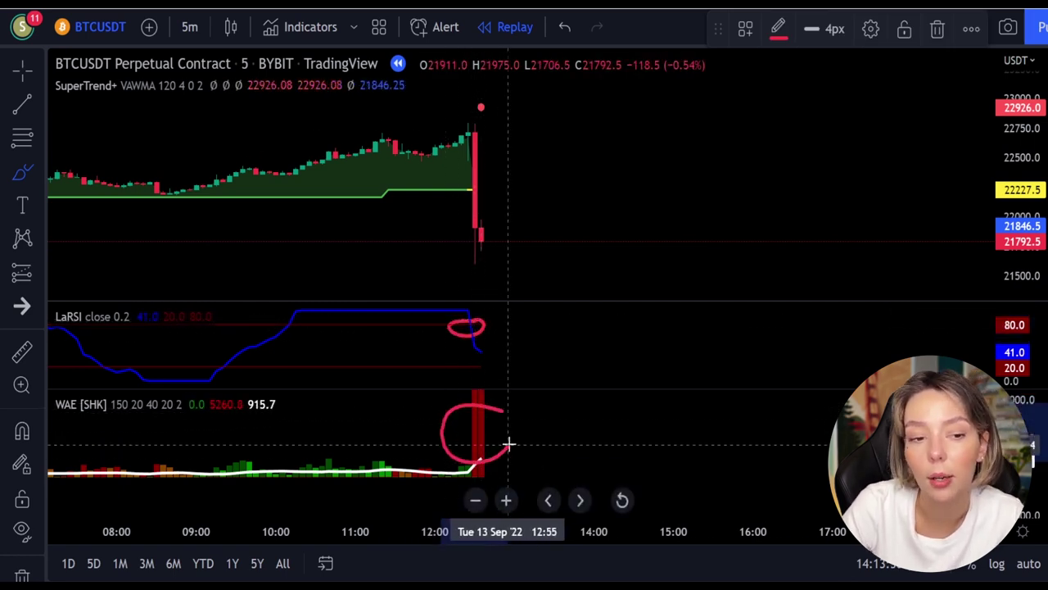
pyautogui.moveTo(501, 101)
pyautogui.mouseDown()
pyautogui.moveTo(468, 105)
pyautogui.moveTo(496, 145)
pyautogui.moveTo(503, 96)
pyautogui.mouseUp()
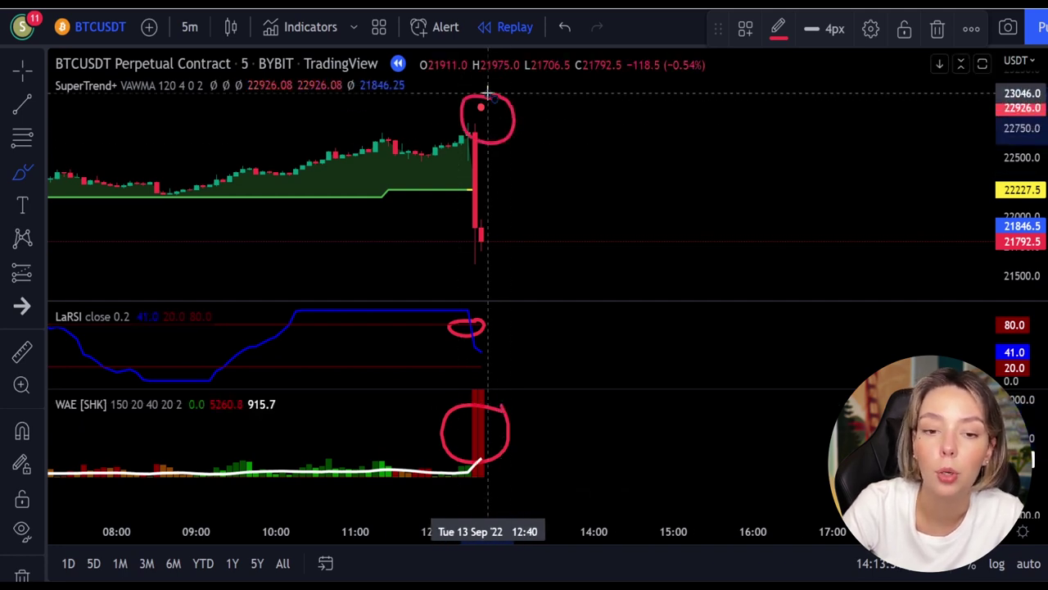
pyautogui.hotkey('ctrl', 'z')
pyautogui.hotkey('ctrl', 'z')
pyautogui.hotkey('ctrl', 'z')
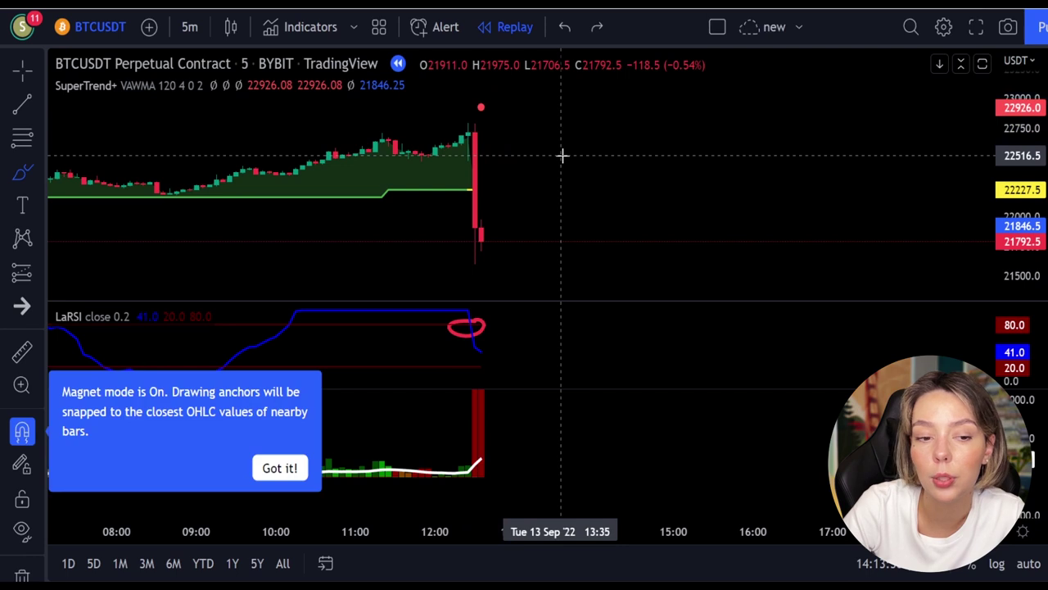
# Step: Place a Short Position at the newest candle with entry 21806.0, stop 22824.5 and target 20275.0, extending it to about 18:55
pyautogui.click(24, 274)
pyautogui.click(103, 308)
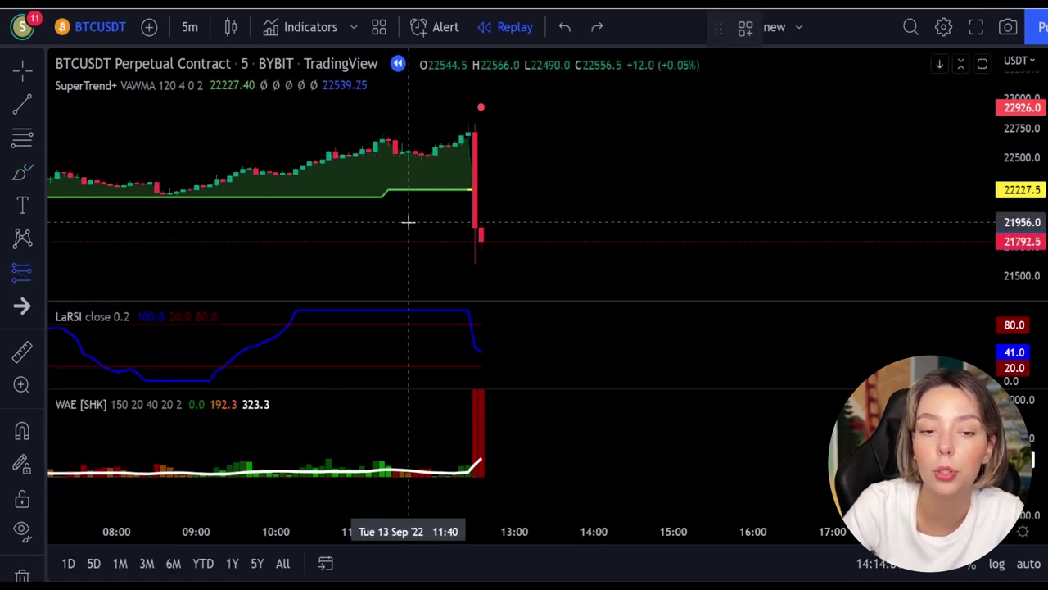
pyautogui.click(480, 239)
pyautogui.moveTo(481, 201); pyautogui.dragTo(480, 119)
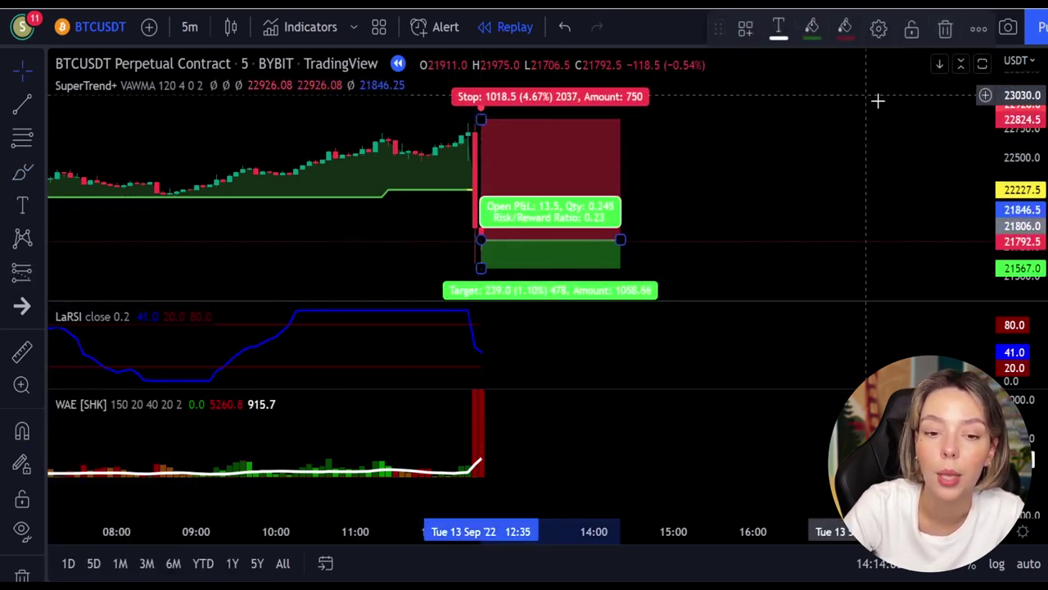
pyautogui.moveTo(1016, 120); pyautogui.dragTo(1016, 155)
pyautogui.moveTo(481, 216); pyautogui.dragTo(488, 289)
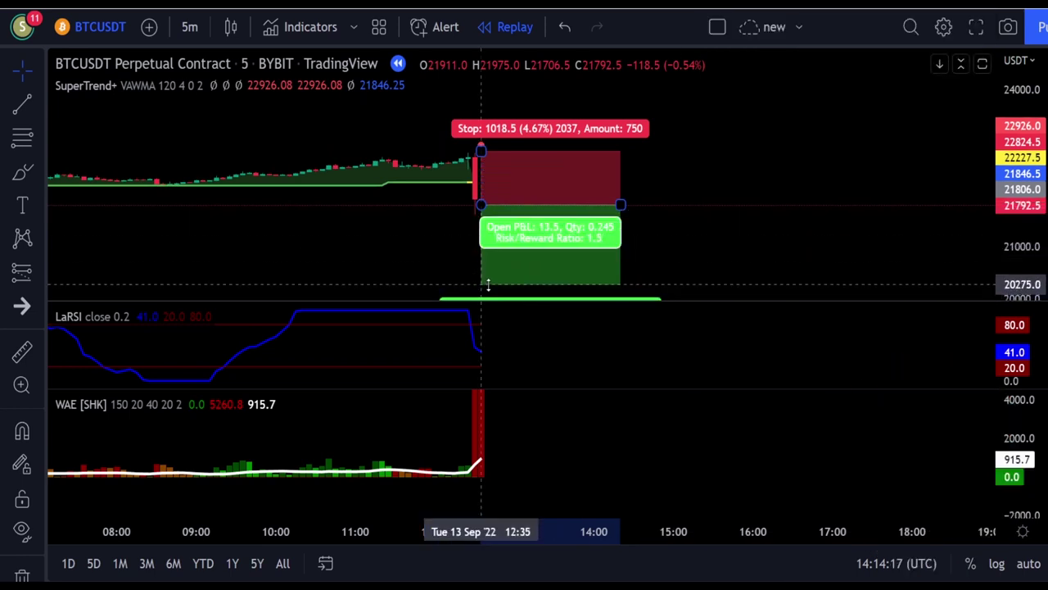
pyautogui.moveTo(674, 224); pyautogui.dragTo(975, 136)
pyautogui.moveTo(618, 253); pyautogui.dragTo(529, 273)
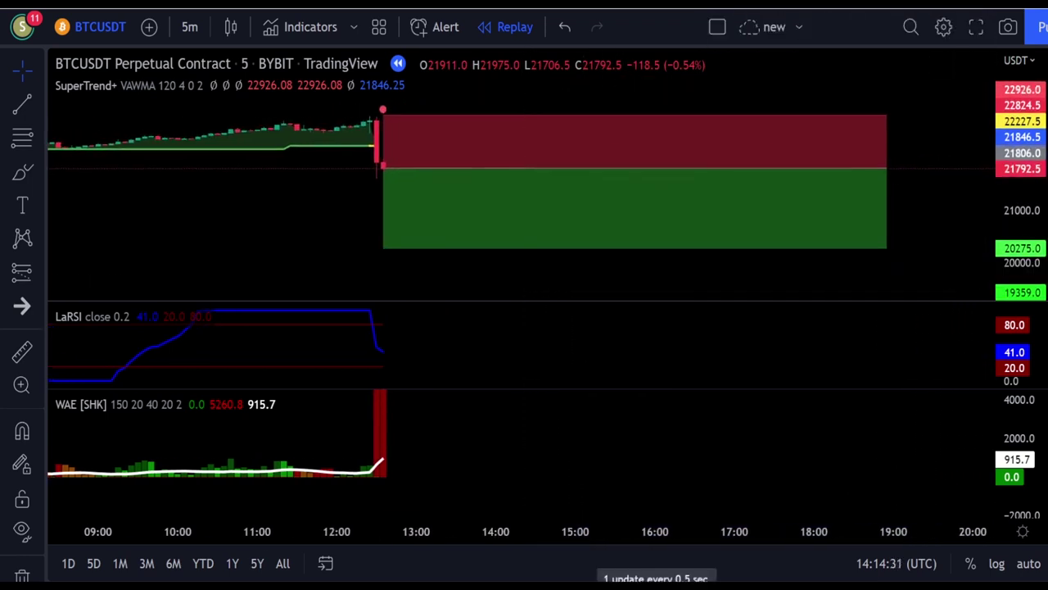
# Step: Play the replay through the short trade until the target is passed, pause it, and set the position box to end at 18:55
pyautogui.hotkey('shift', 'Down')
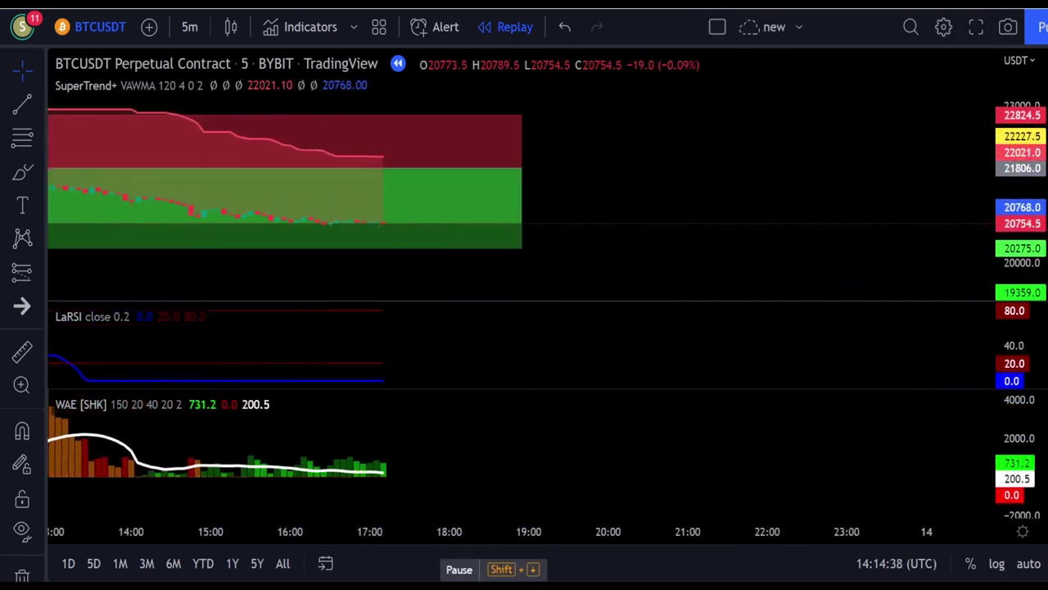
pyautogui.hotkey('shift', 'Down')
pyautogui.moveTo(752, 131); pyautogui.dragTo(835, 135)
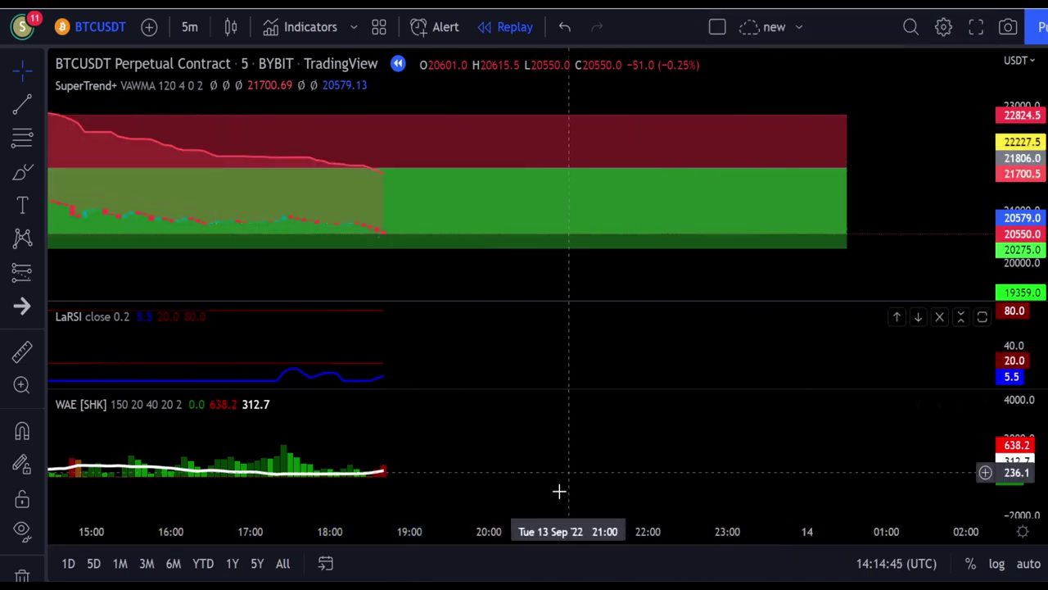
pyautogui.moveTo(745, 165)
pyautogui.mouseDown()
pyautogui.moveTo(395, 177)
pyautogui.moveTo(346, 198)
pyautogui.mouseUp()
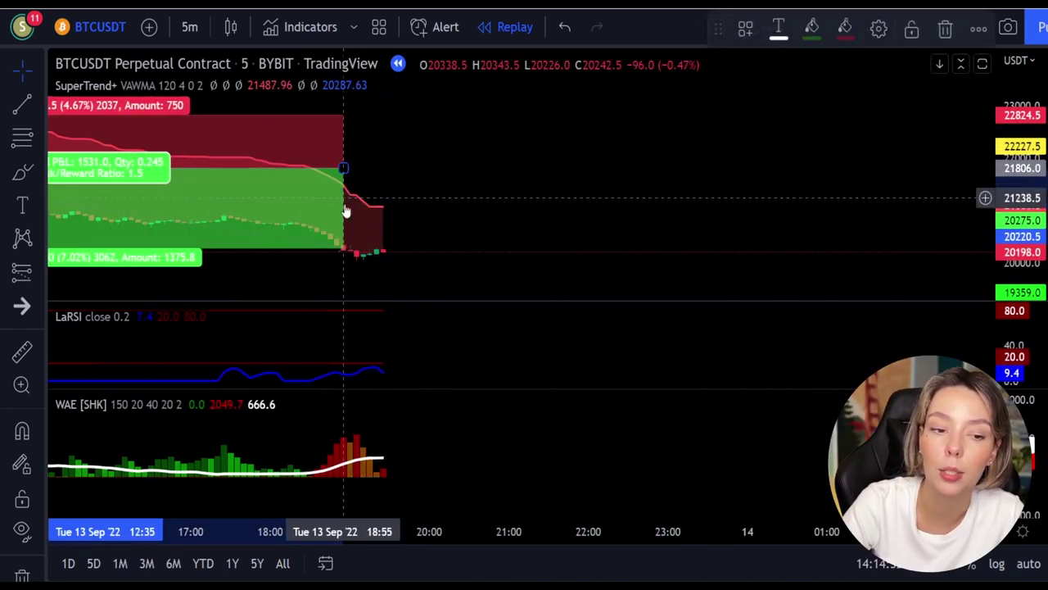
pyautogui.moveTo(253, 281); pyautogui.dragTo(542, 244)
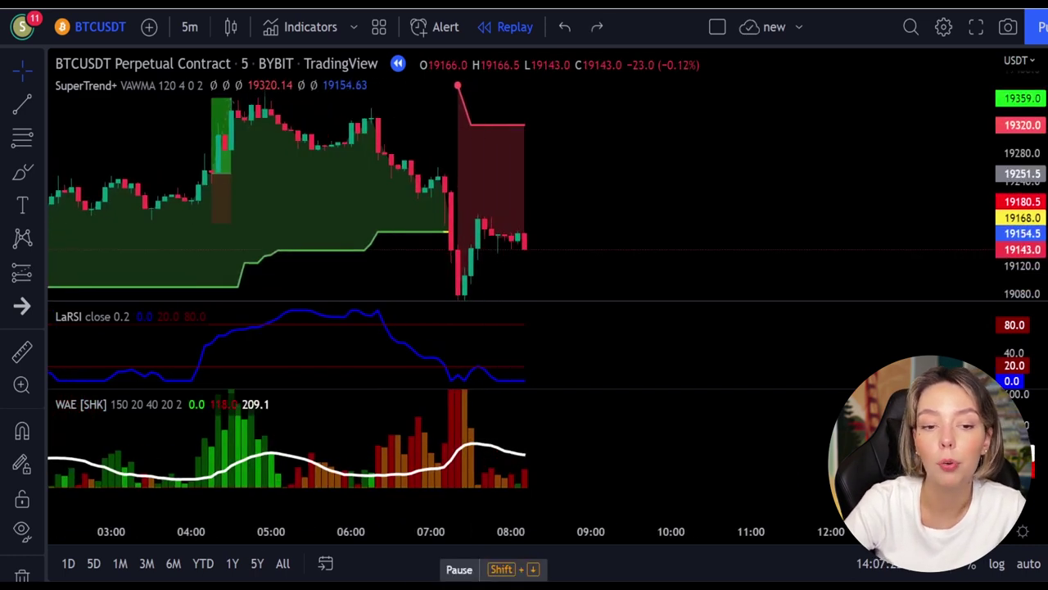
# Step: Pause the replay at about the 08:40 candle on 8 Sep '22
pyautogui.click(459, 569)
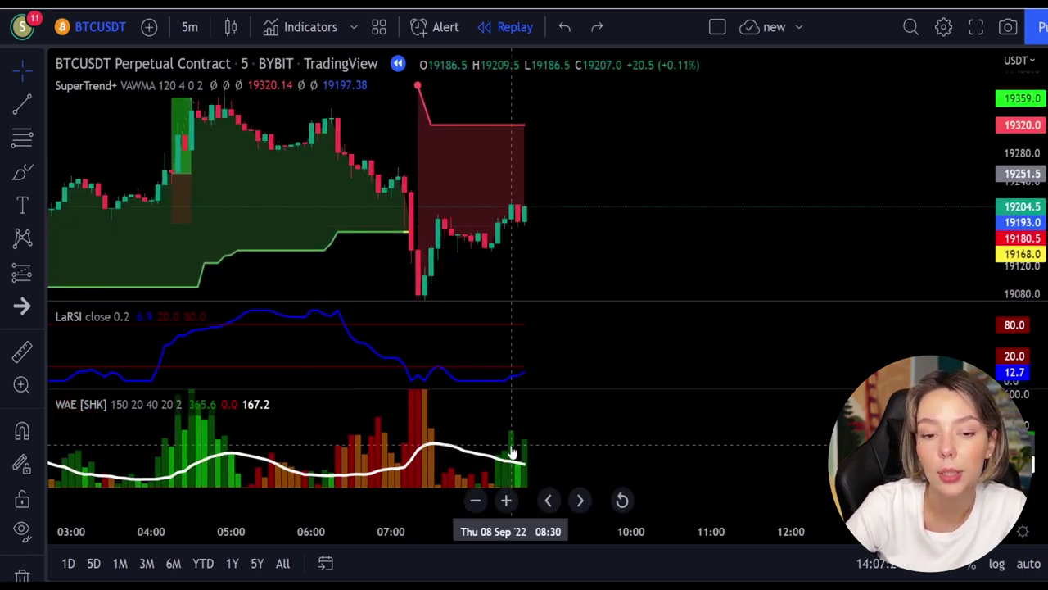